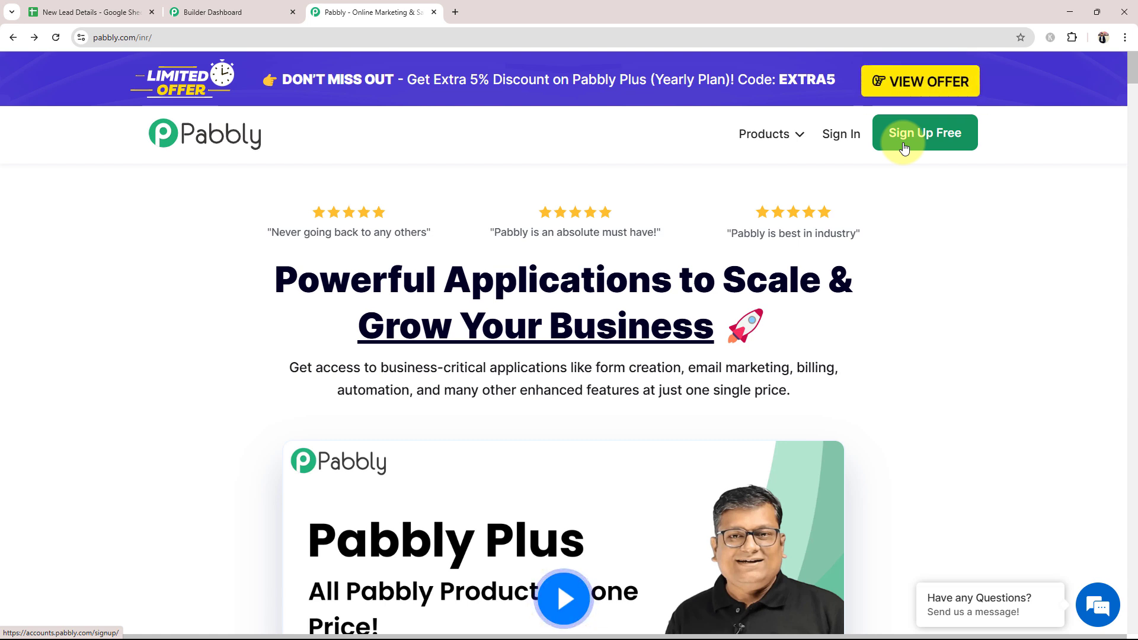
Step: Sign in to the existing Pabbly account and access the Pabbly Connect application
click(830, 137)
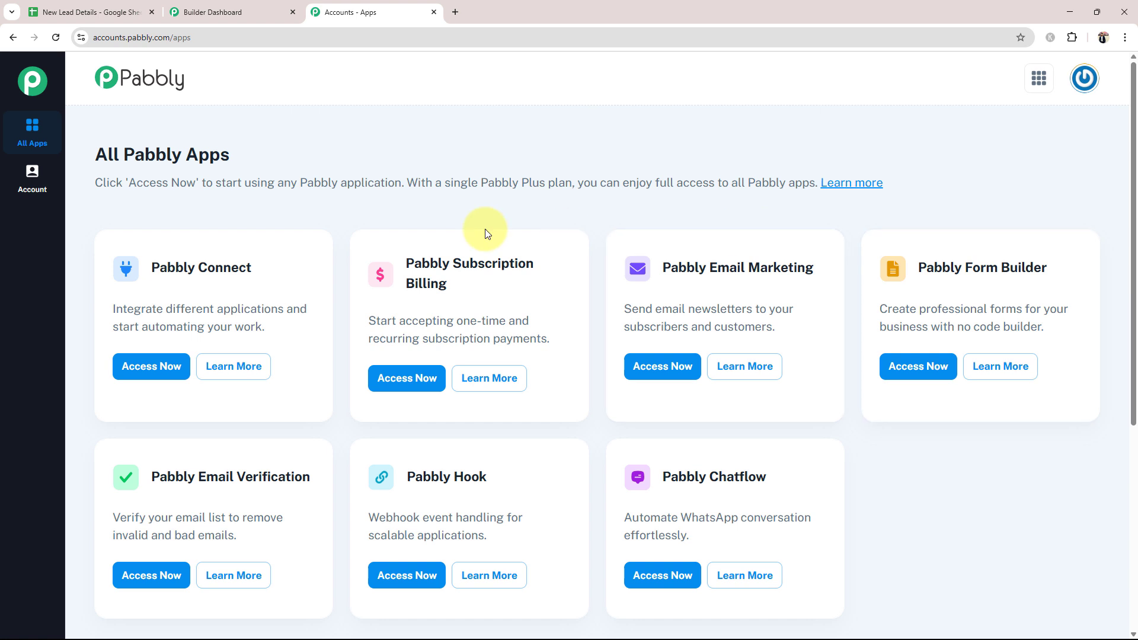
drag(151, 269, 274, 241)
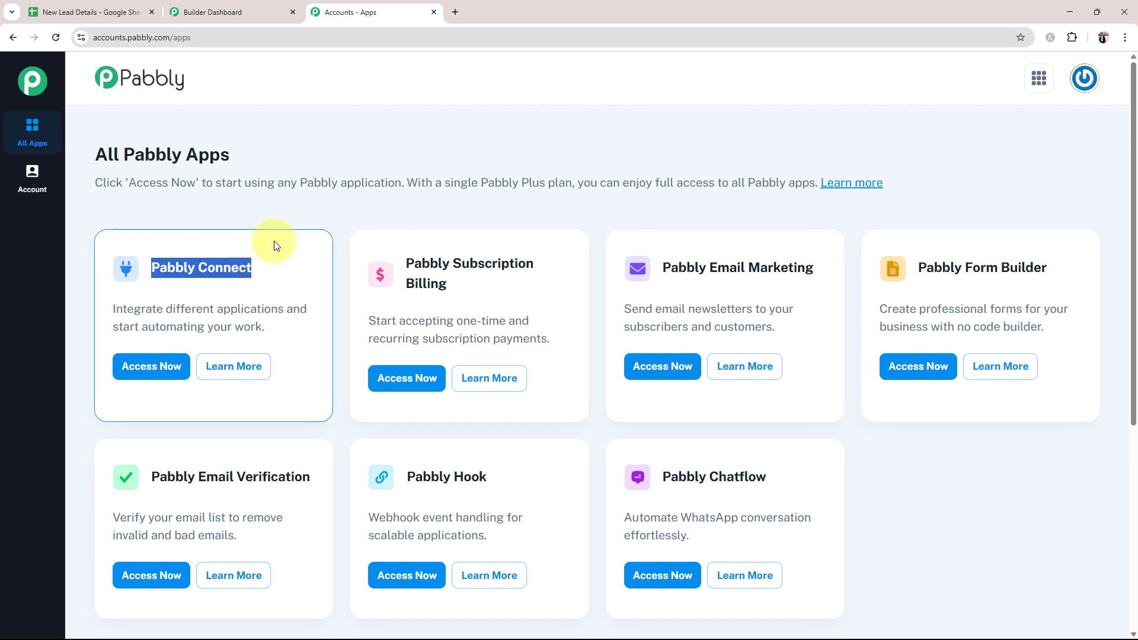
click(148, 385)
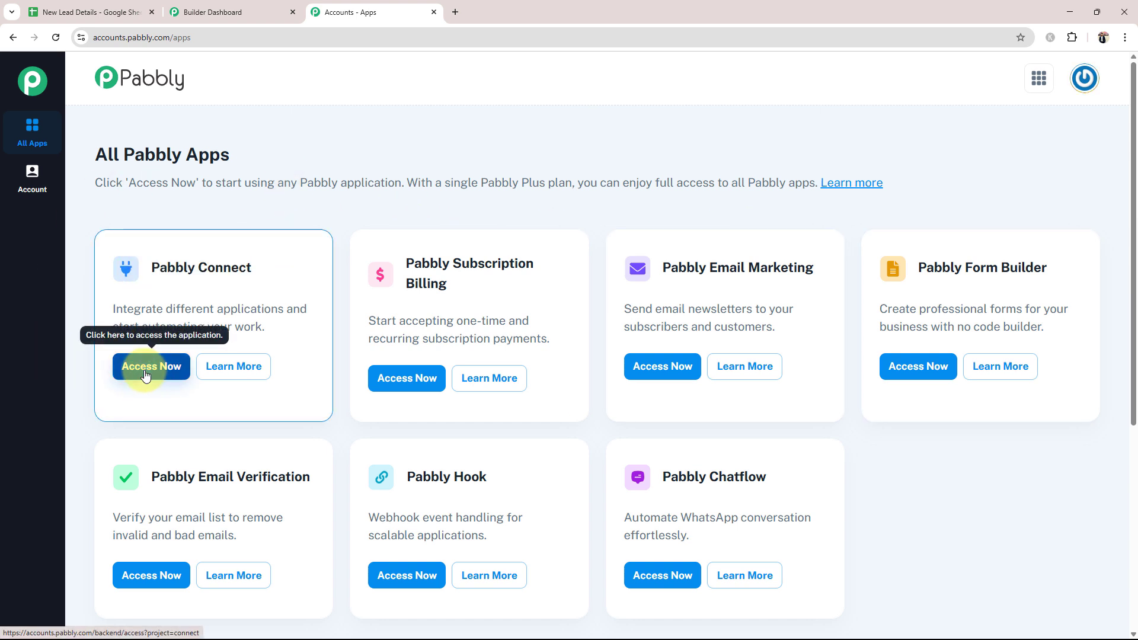
click(148, 366)
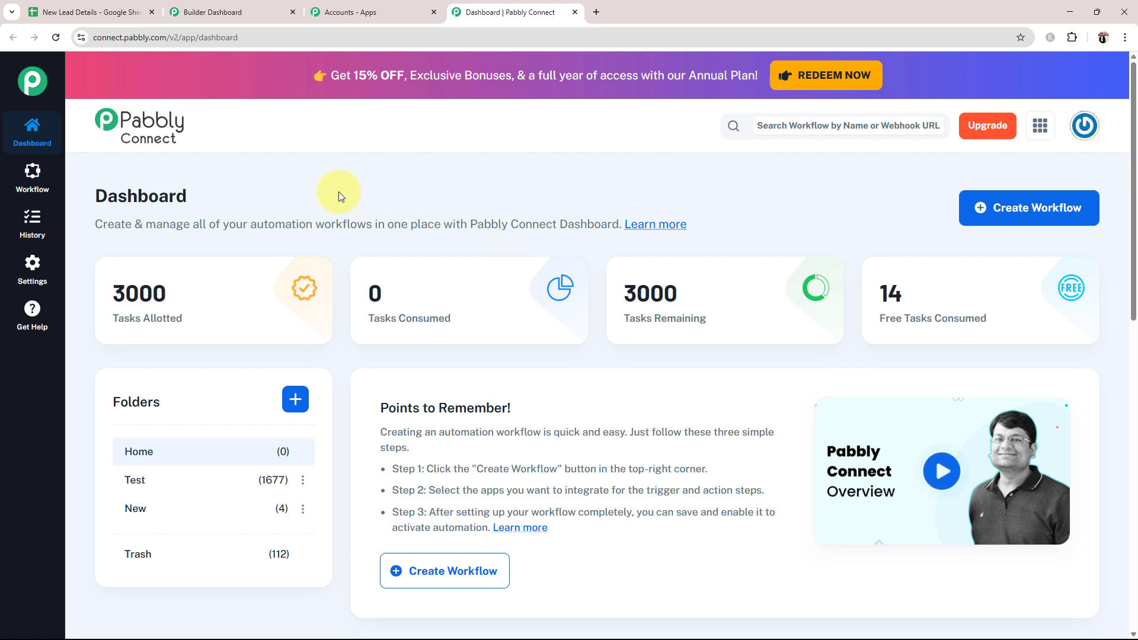
Step: Create a workflow named "Create Pabbly Email Marketing Subscriber from Google Sheets" in the Home folder
click(1066, 211)
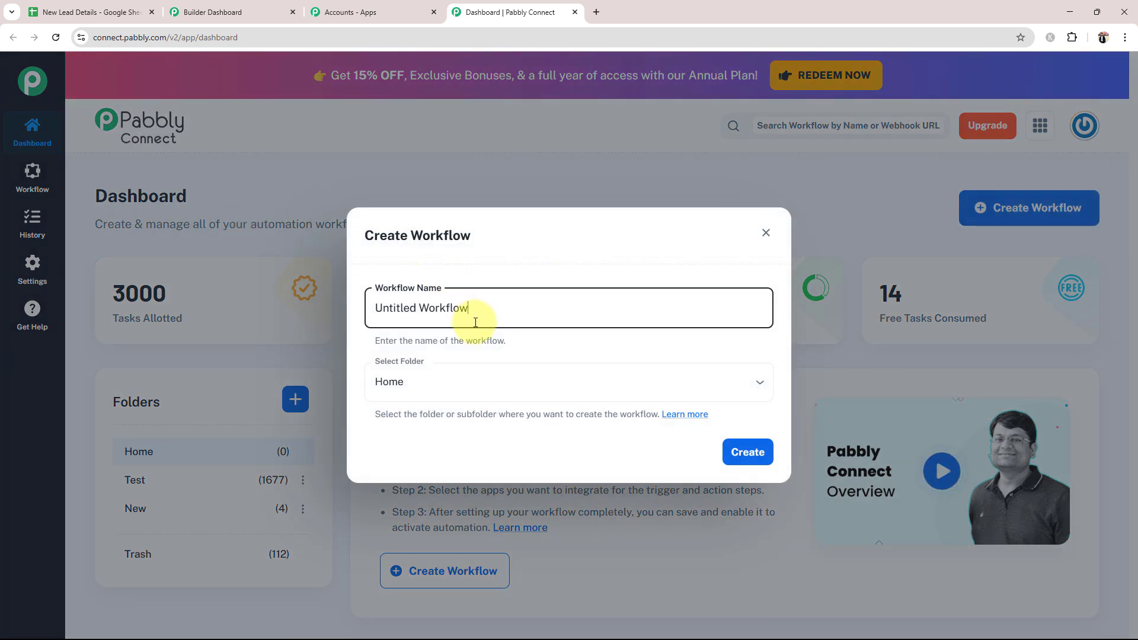
drag(476, 308, 337, 308)
key(BackSpace)
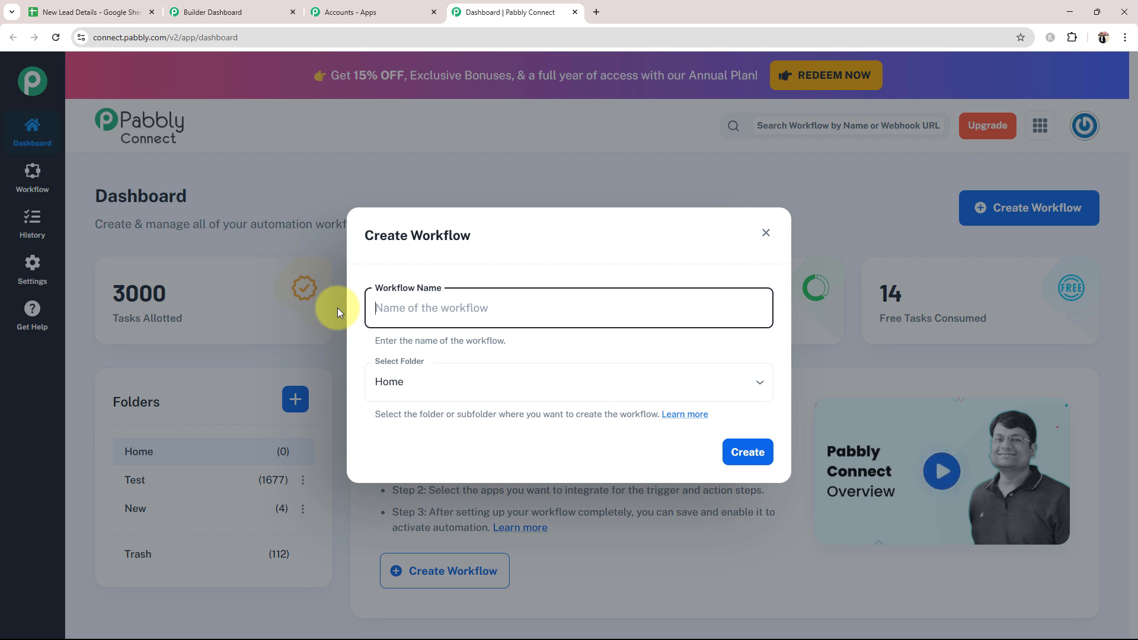
text(Create Pabbly Email Marketing Subscriber from Google Sheets)
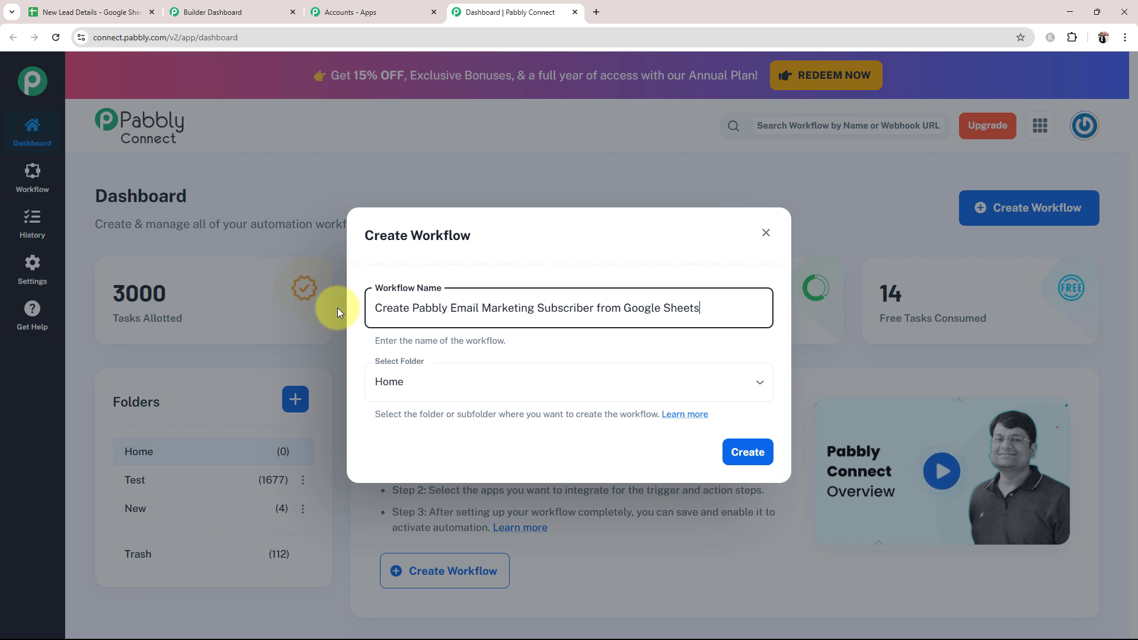
click(757, 384)
click(379, 415)
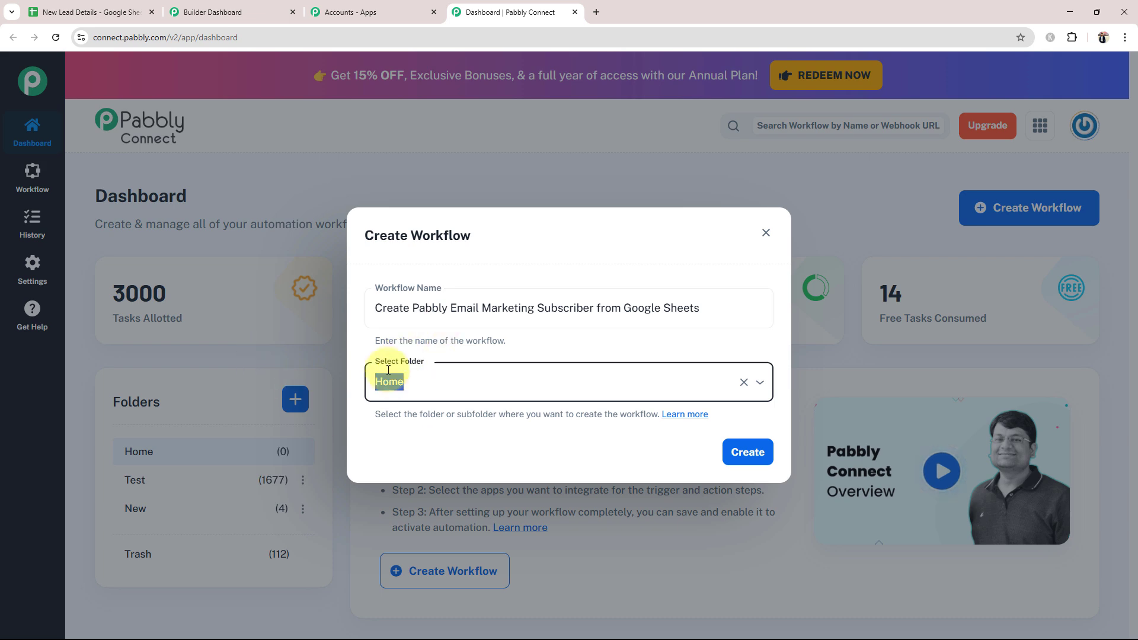
click(747, 452)
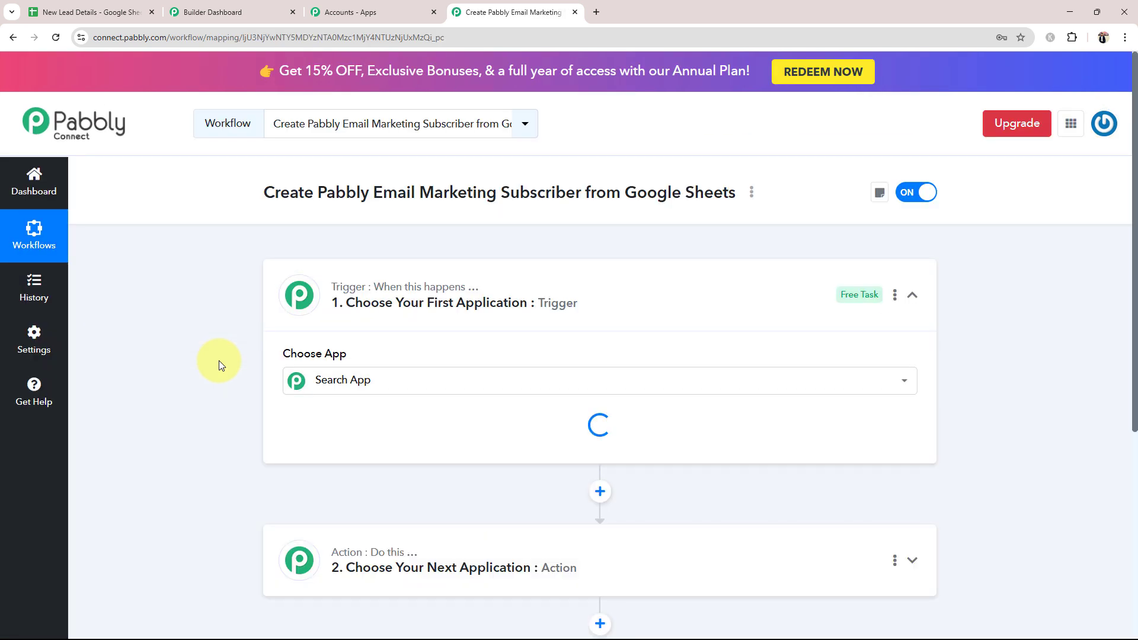
Step: Review the lead columns in the New Lead Details spreadsheet and the Pabbly Email Marketing dashboard
click(444, 303)
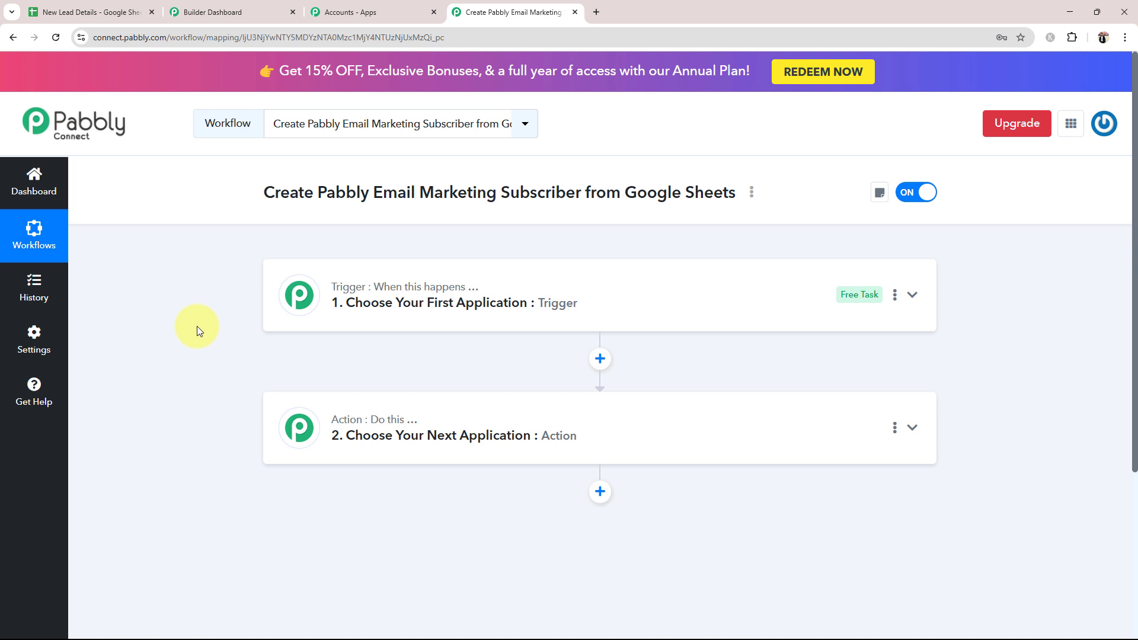
click(136, 12)
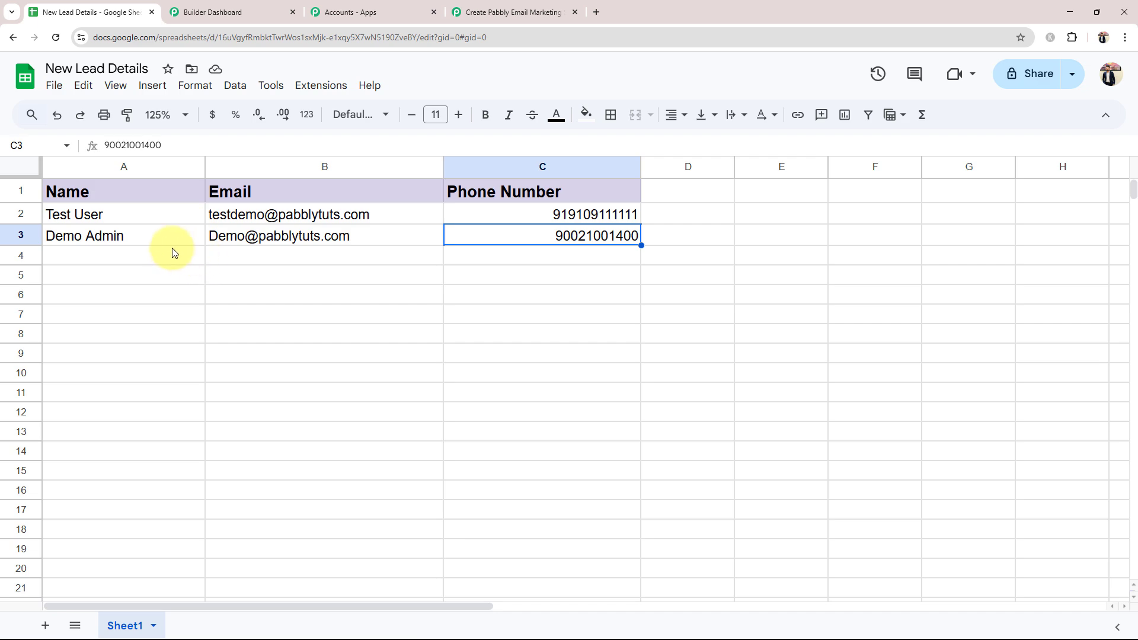
click(173, 252)
click(552, 303)
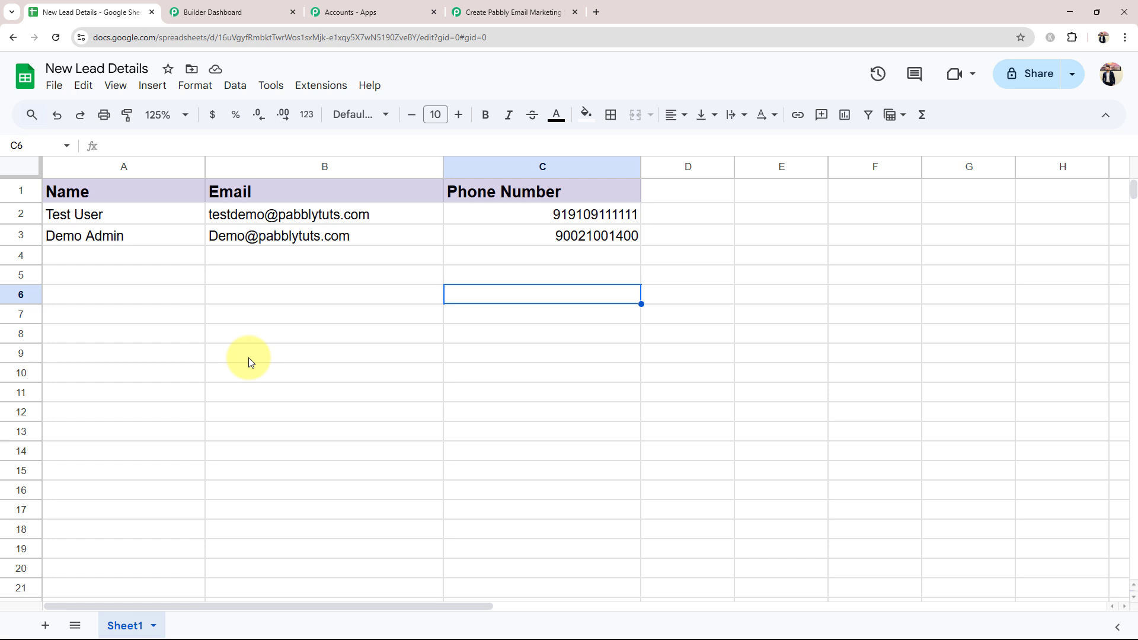
click(86, 255)
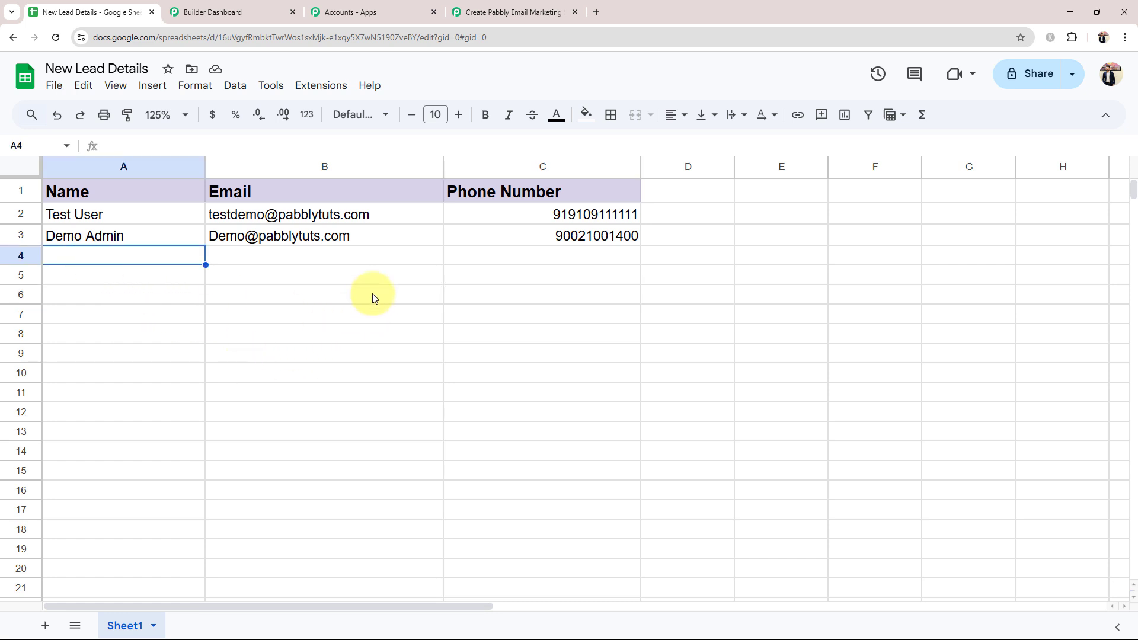
click(241, 11)
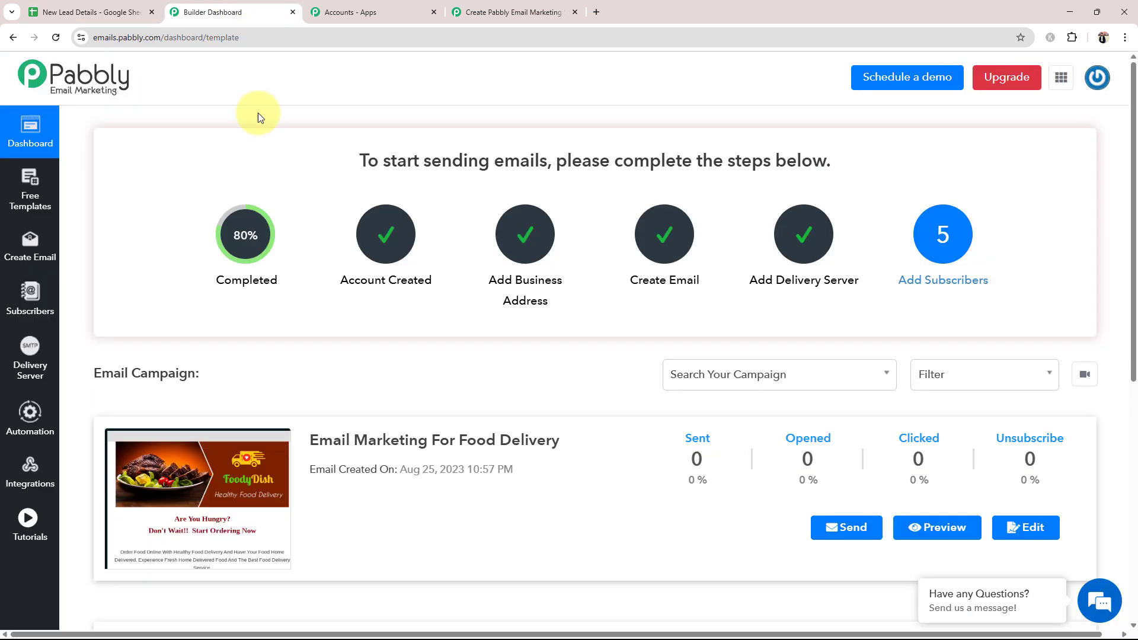
Step: In the Pabbly Connect workflow, set the trigger to Google Sheets with the event New or Updated Spreadsheet Row
click(513, 12)
click(323, 383)
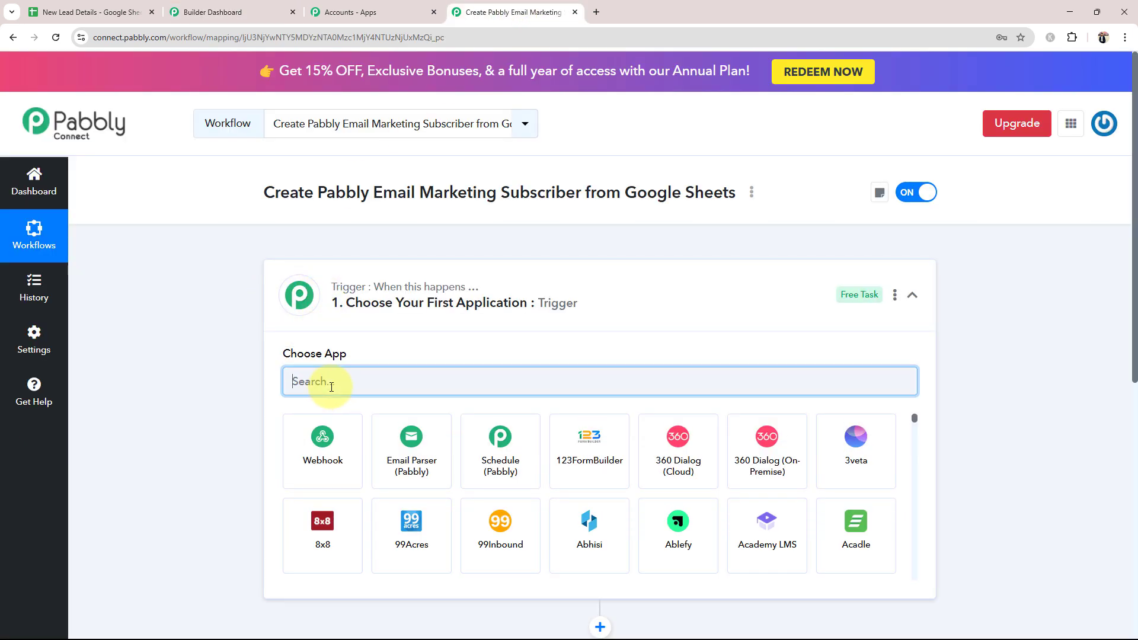
text(Google)
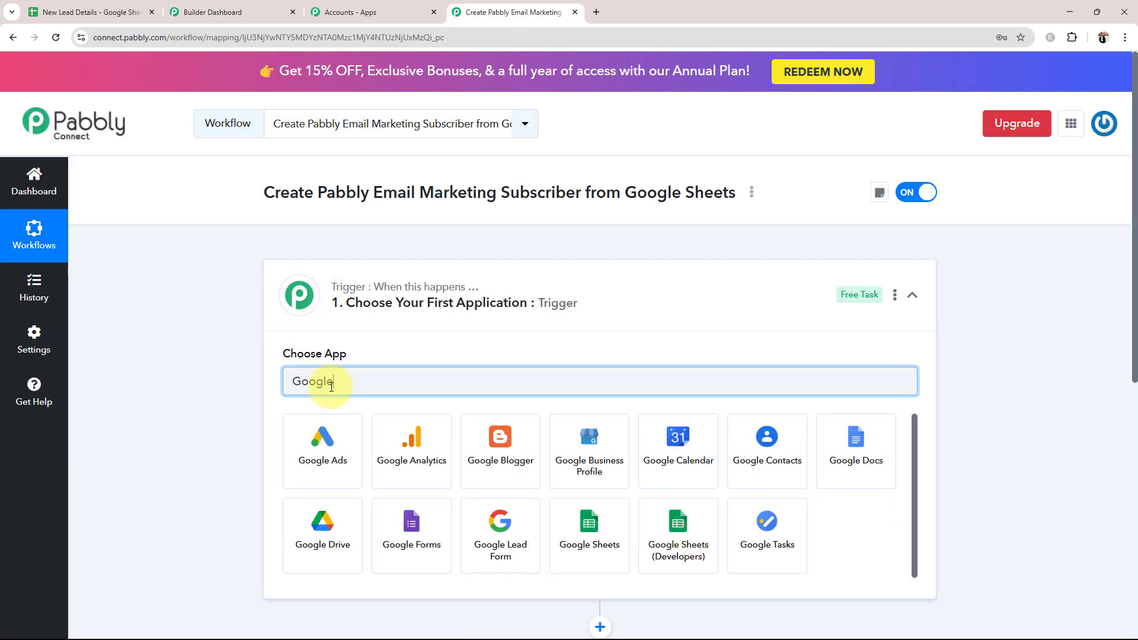
click(560, 515)
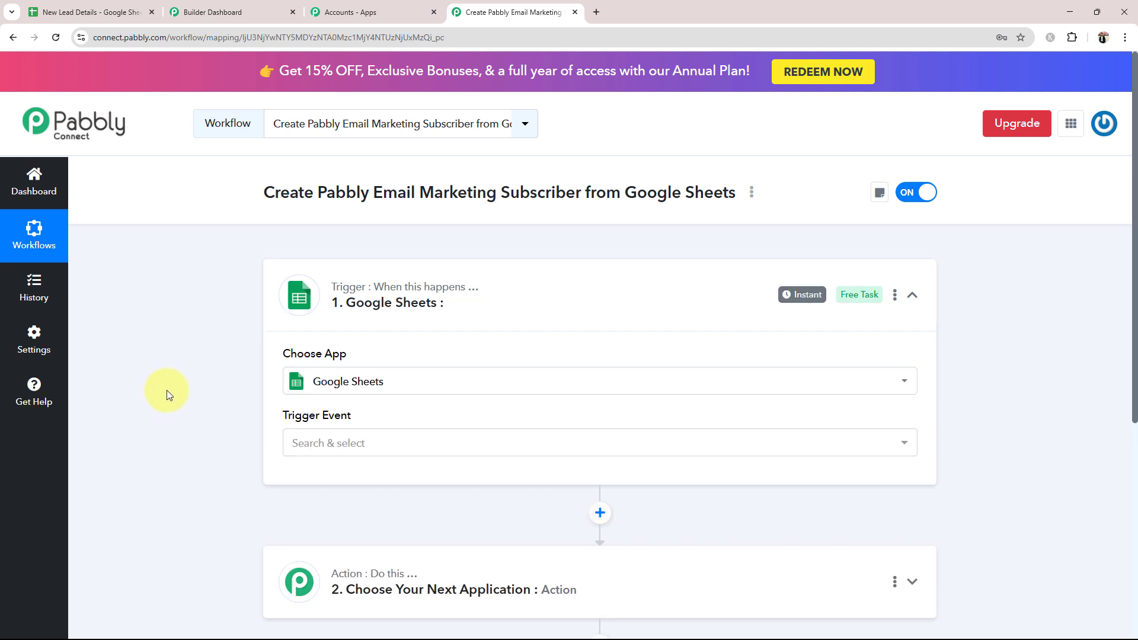
click(319, 442)
click(348, 522)
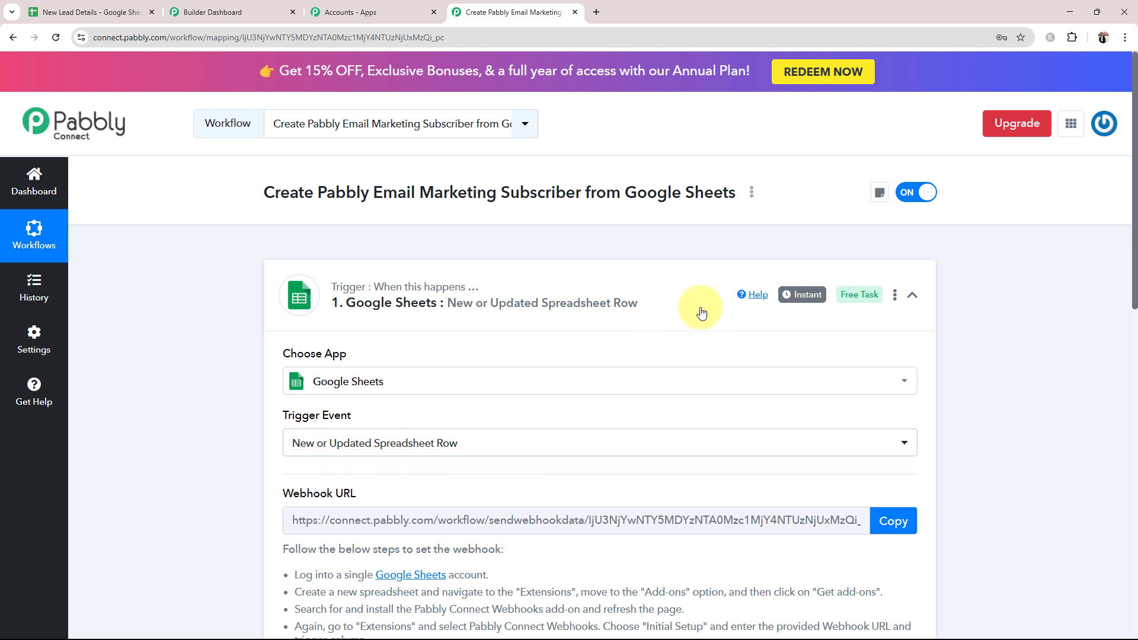
click(668, 293)
Step: Set the workflow's action to Pabbly Email Marketing with the event Add Subscribers
click(349, 435)
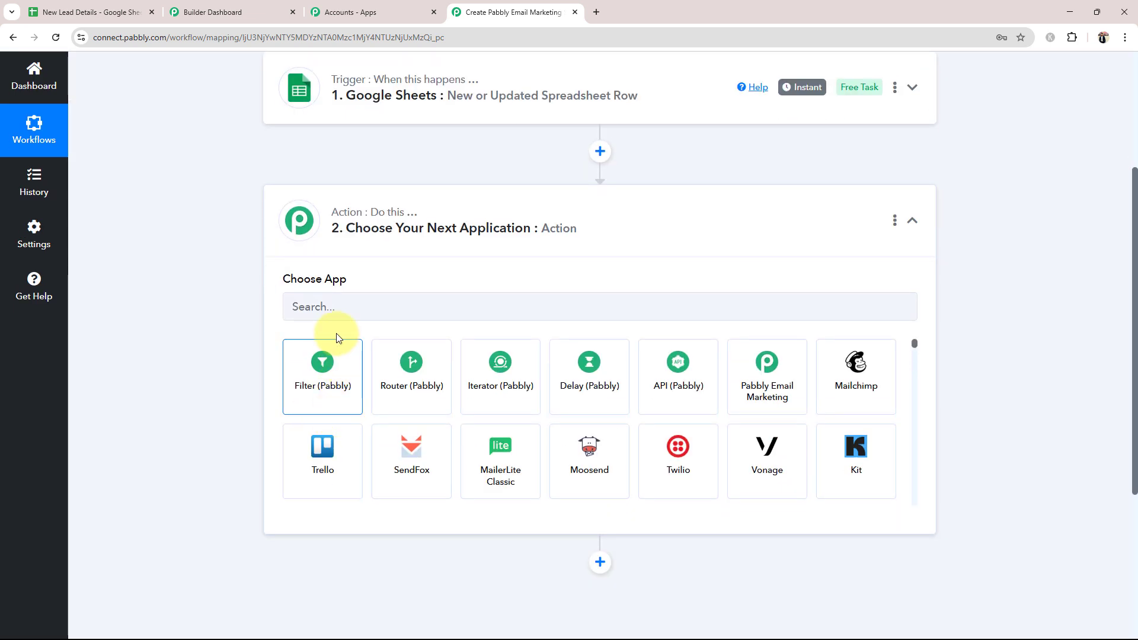
click(327, 315)
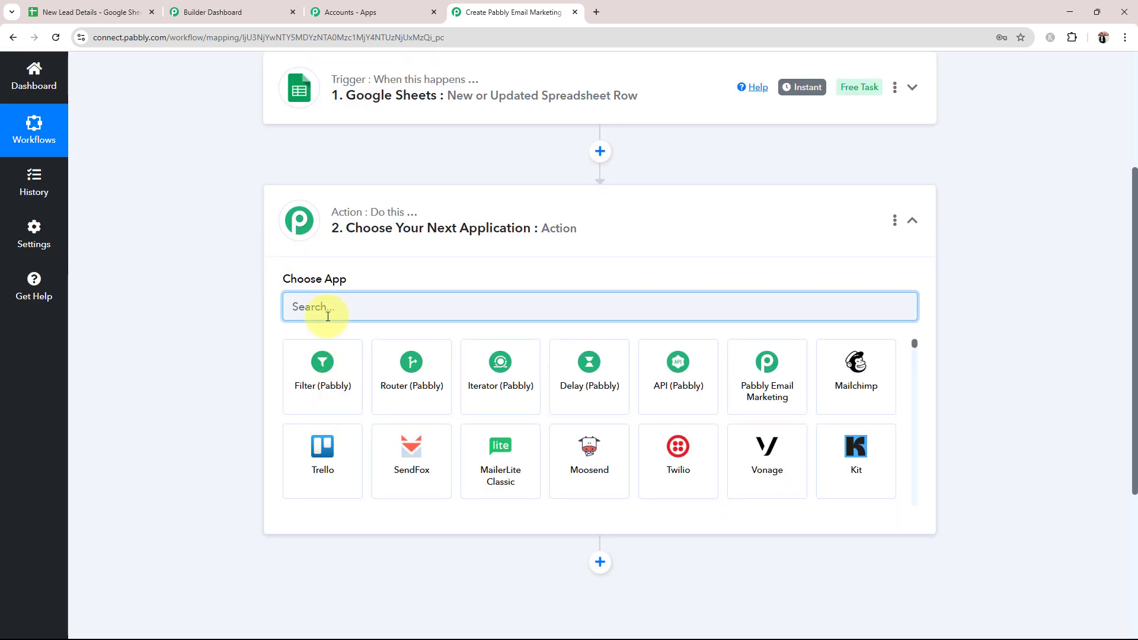
text(Pabbly E)
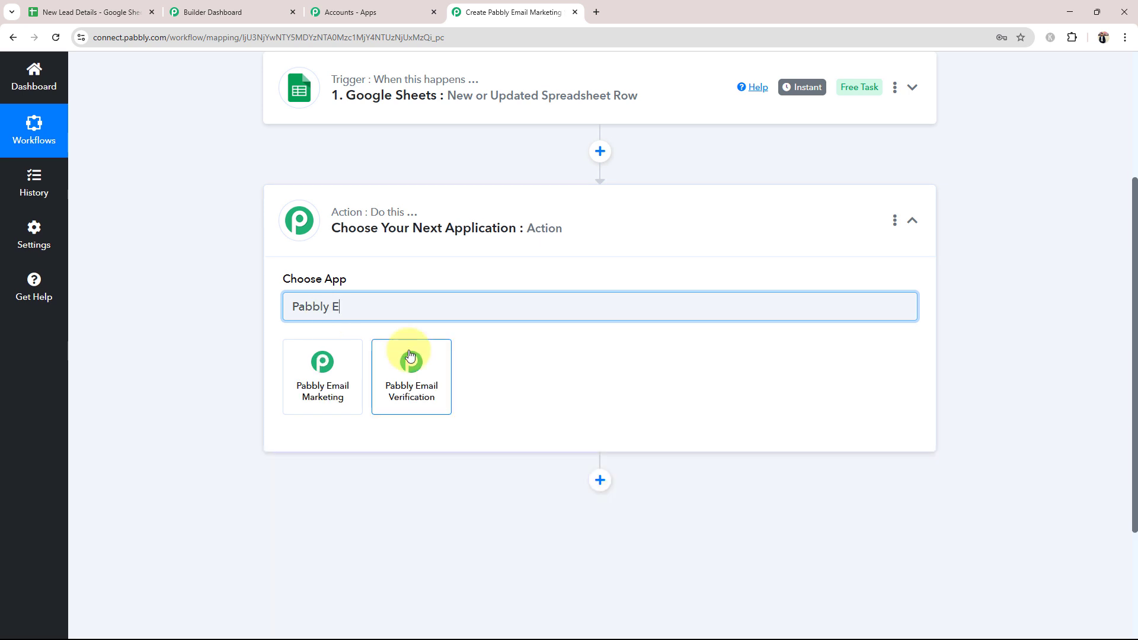
click(343, 348)
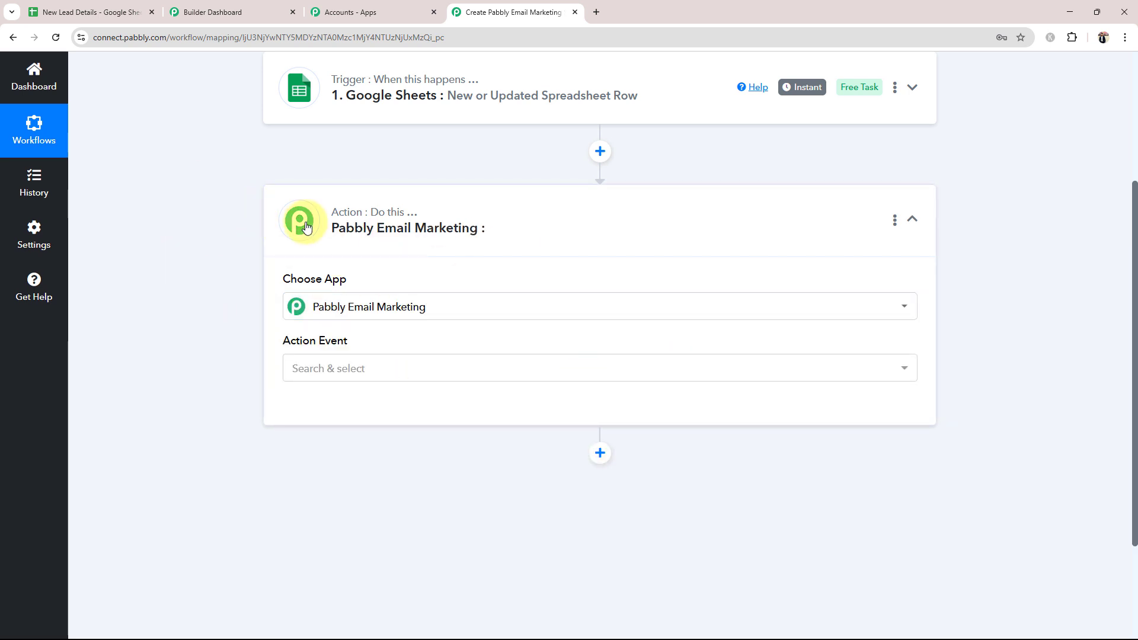
click(312, 367)
click(330, 166)
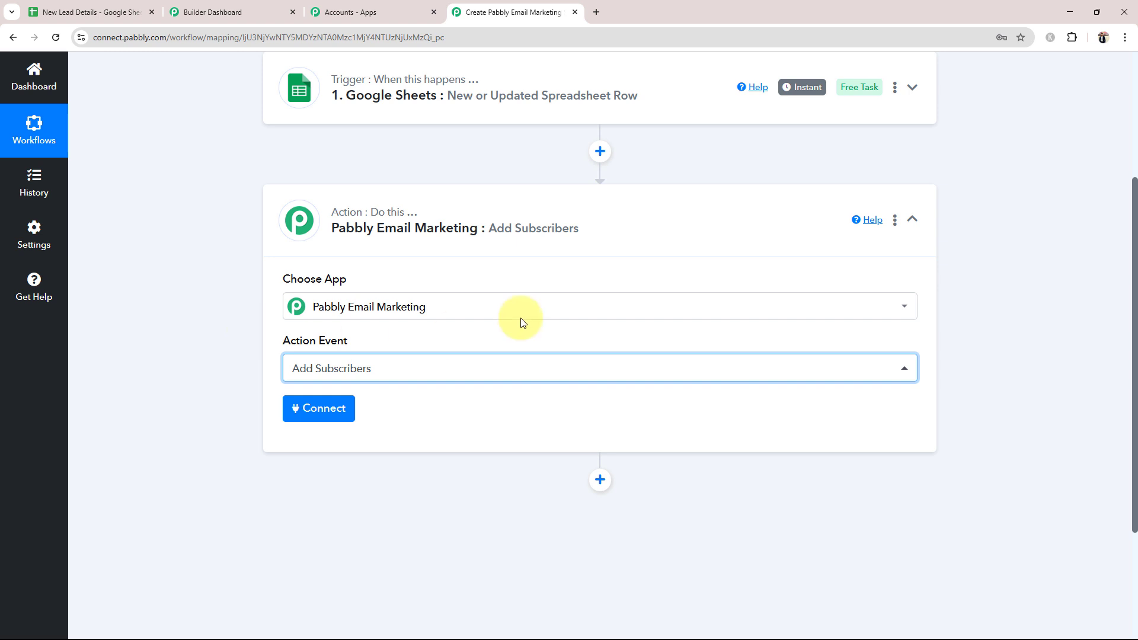
click(621, 246)
Step: Copy the Google Sheets trigger's webhook URL and review the setup instructions below it
scroll(336, 317, up, 4)
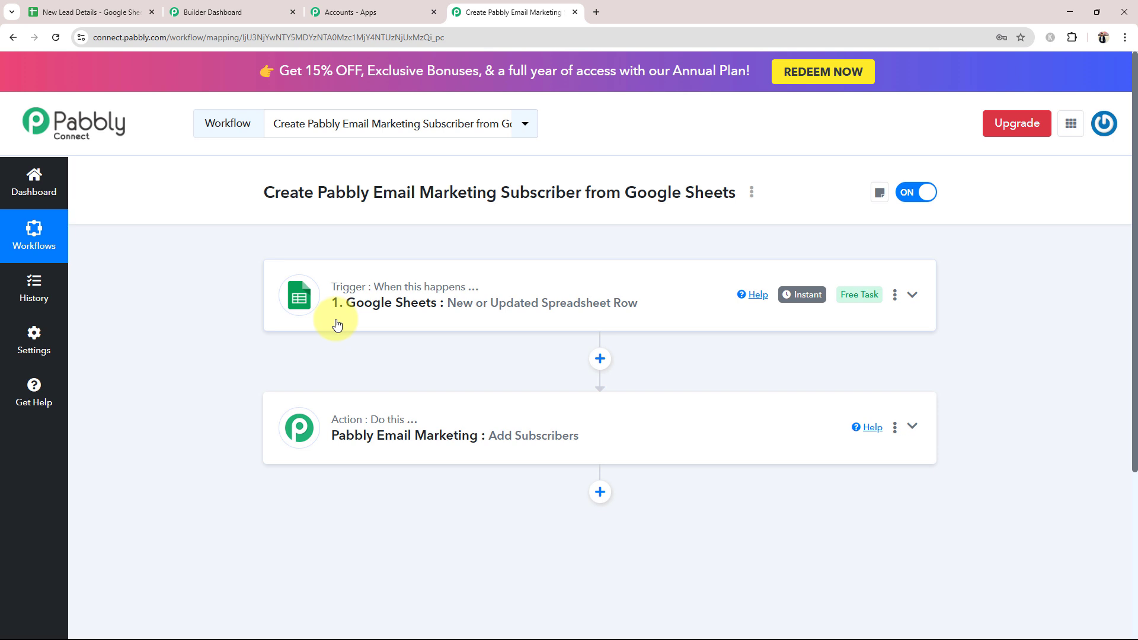
click(337, 324)
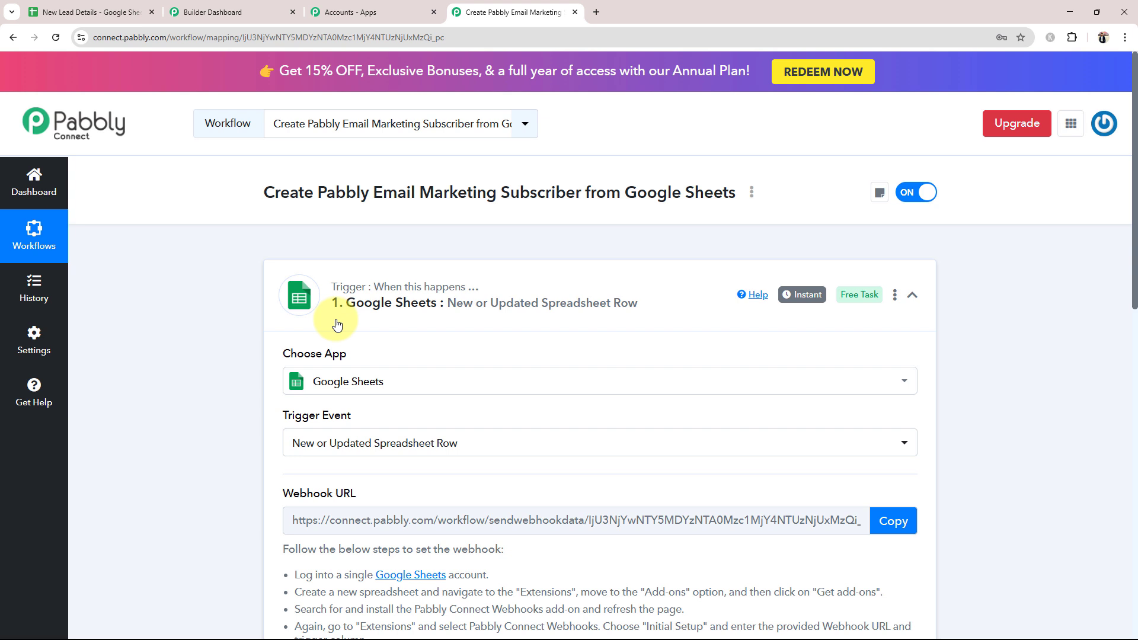
scroll(261, 438, down, 2)
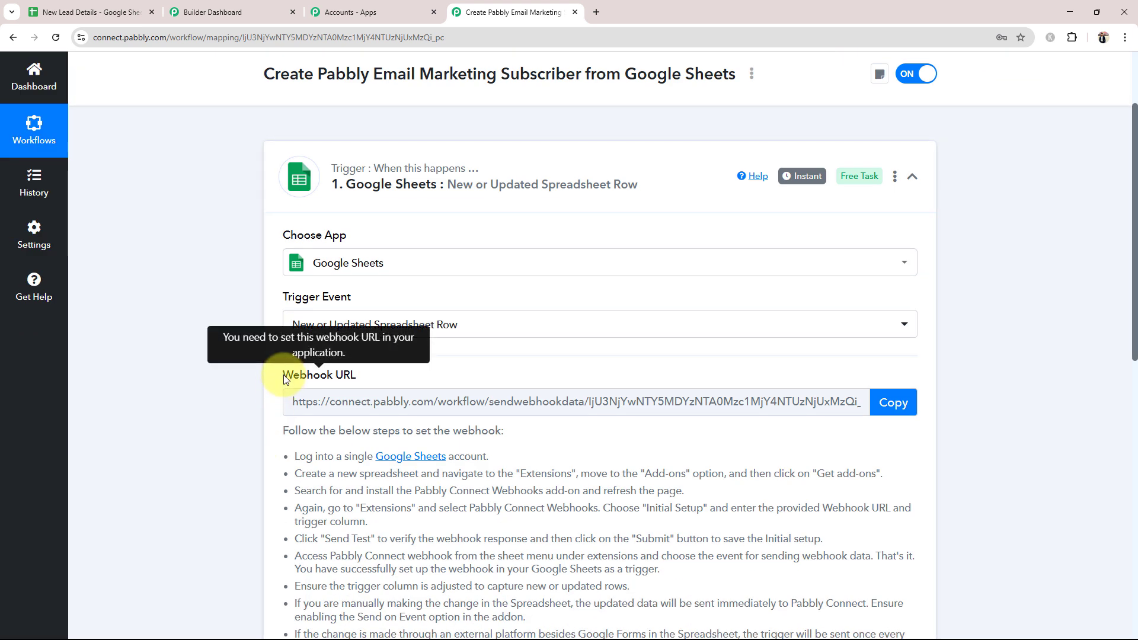
drag(285, 379, 367, 380)
click(152, 410)
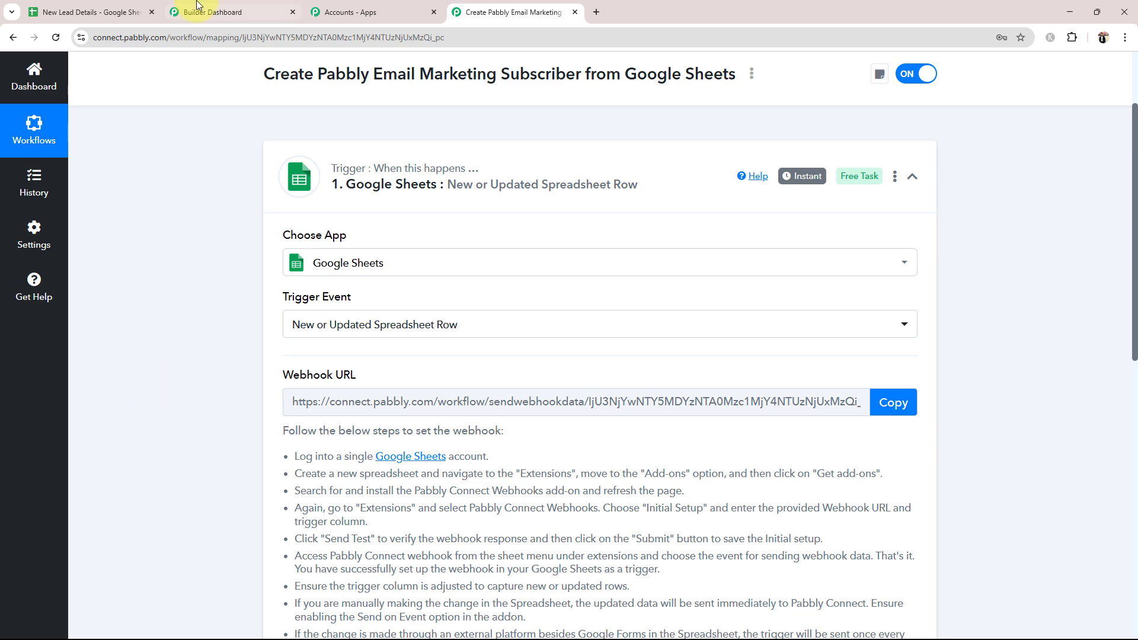
click(217, 11)
click(486, 12)
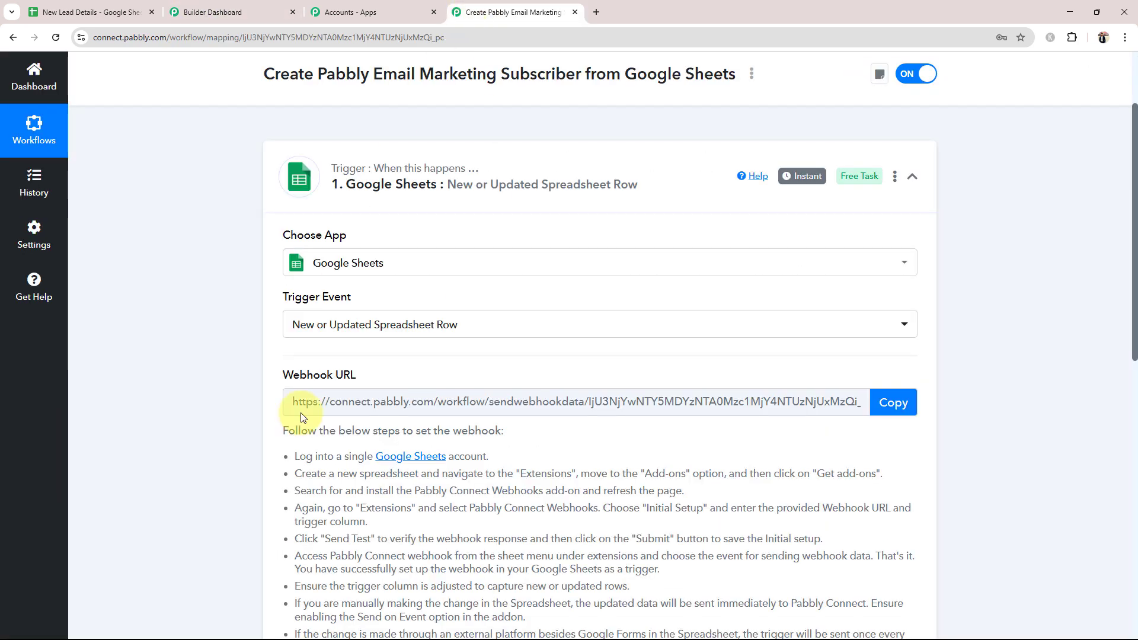
scroll(257, 439, down, 2)
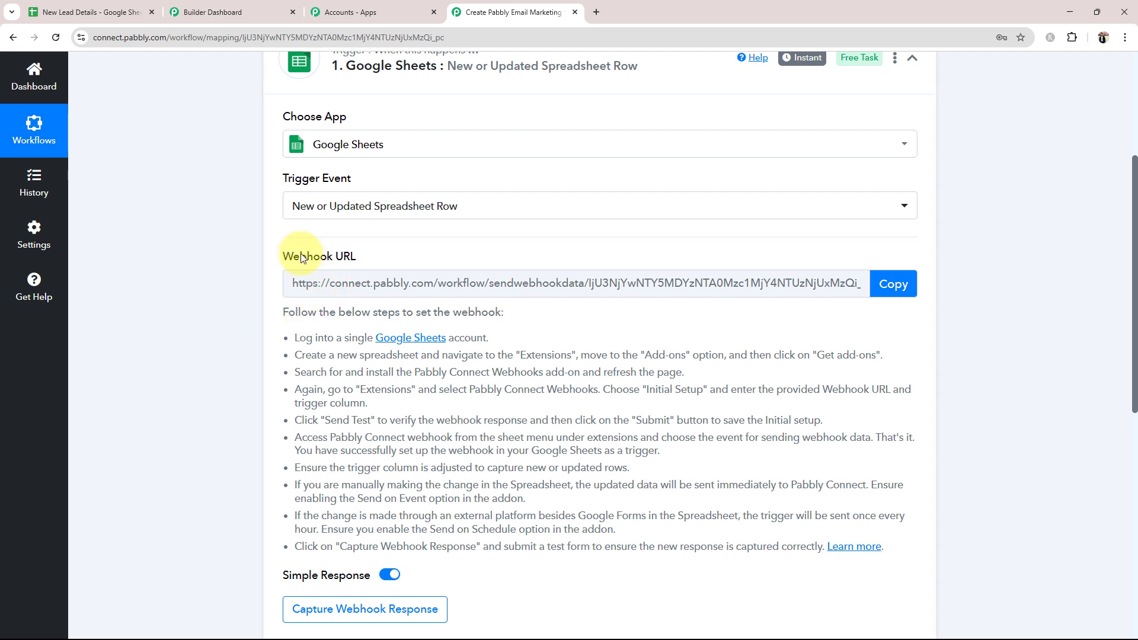
drag(284, 256, 389, 257)
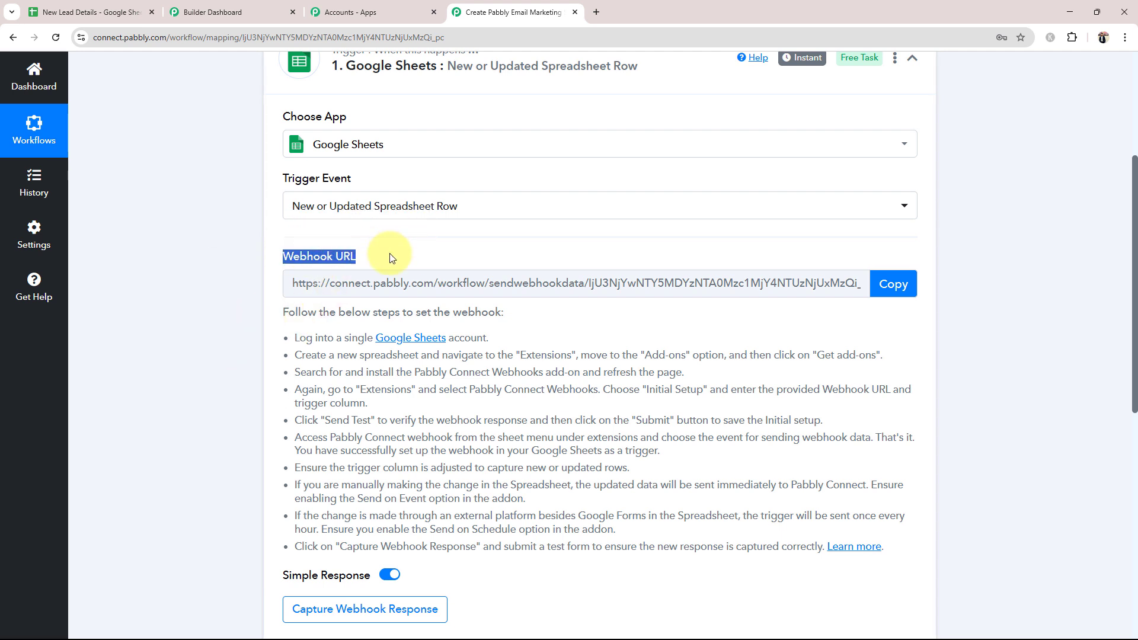
click(887, 283)
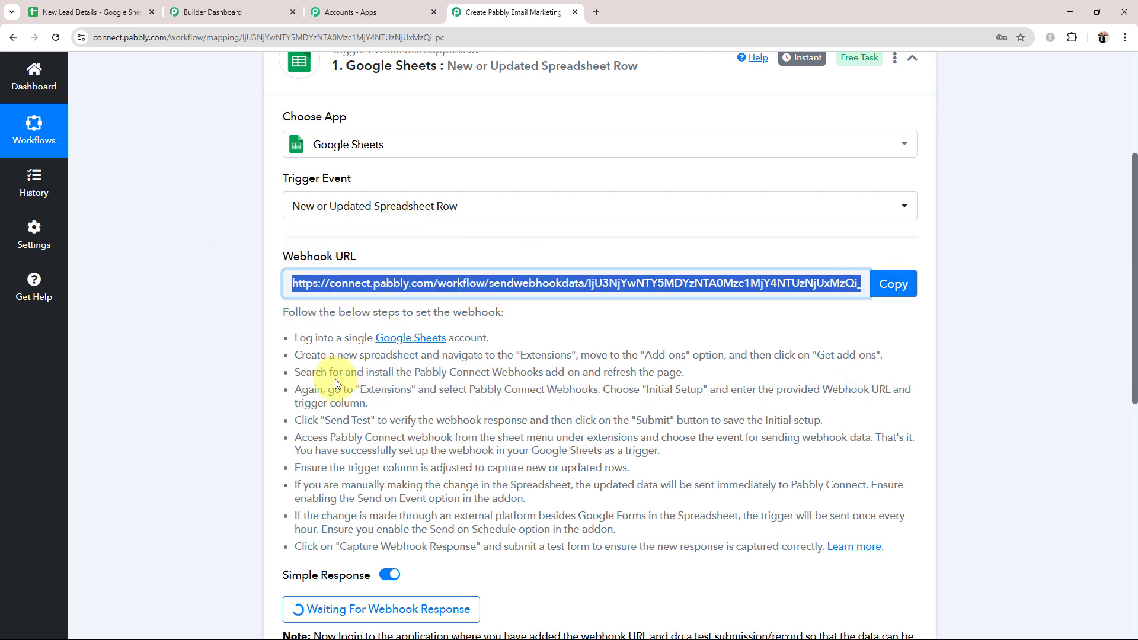
drag(286, 332, 980, 546)
click(190, 408)
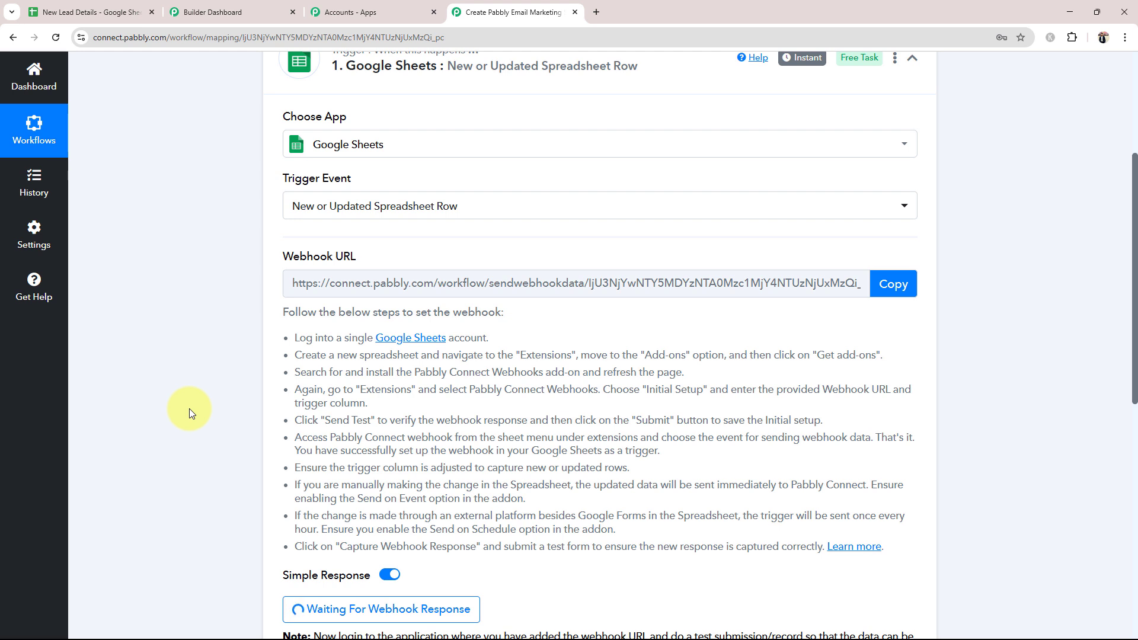
Step: Switch to the New Lead Details spreadsheet and look up the Pabbly Connect Webhooks add-on in the Google Workspace Marketplace
click(64, 6)
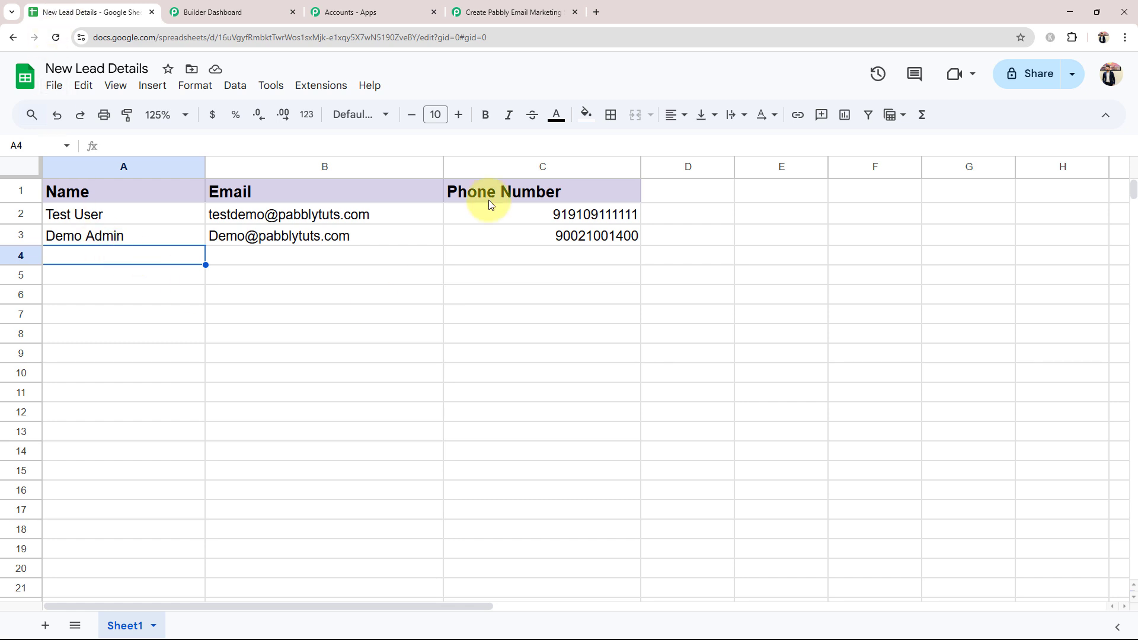
click(309, 89)
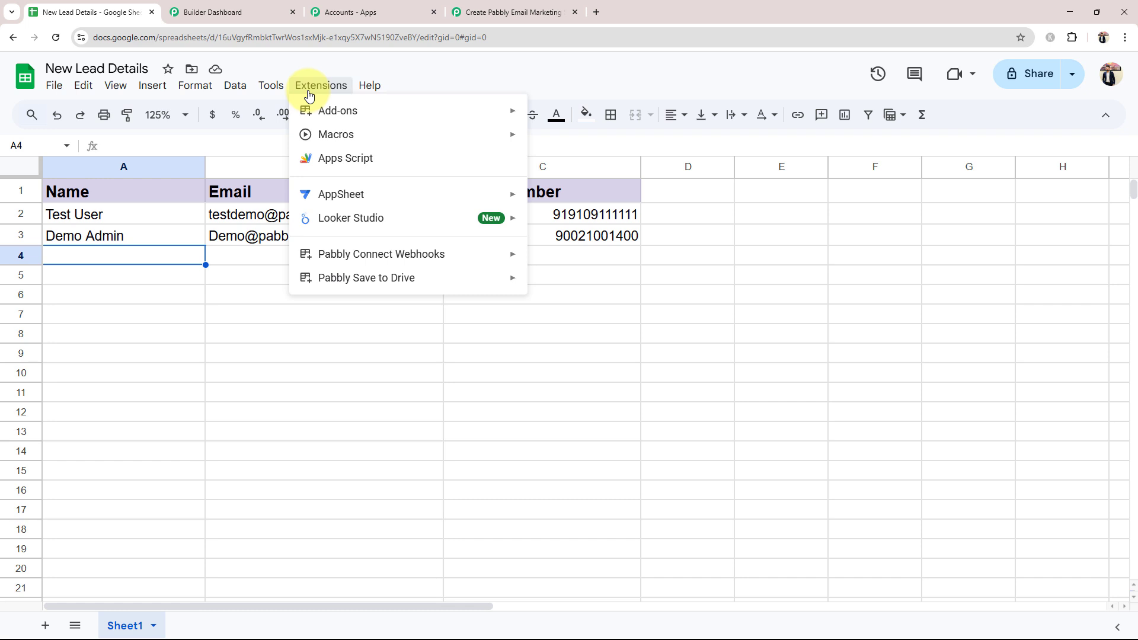
mouse_move(310, 121)
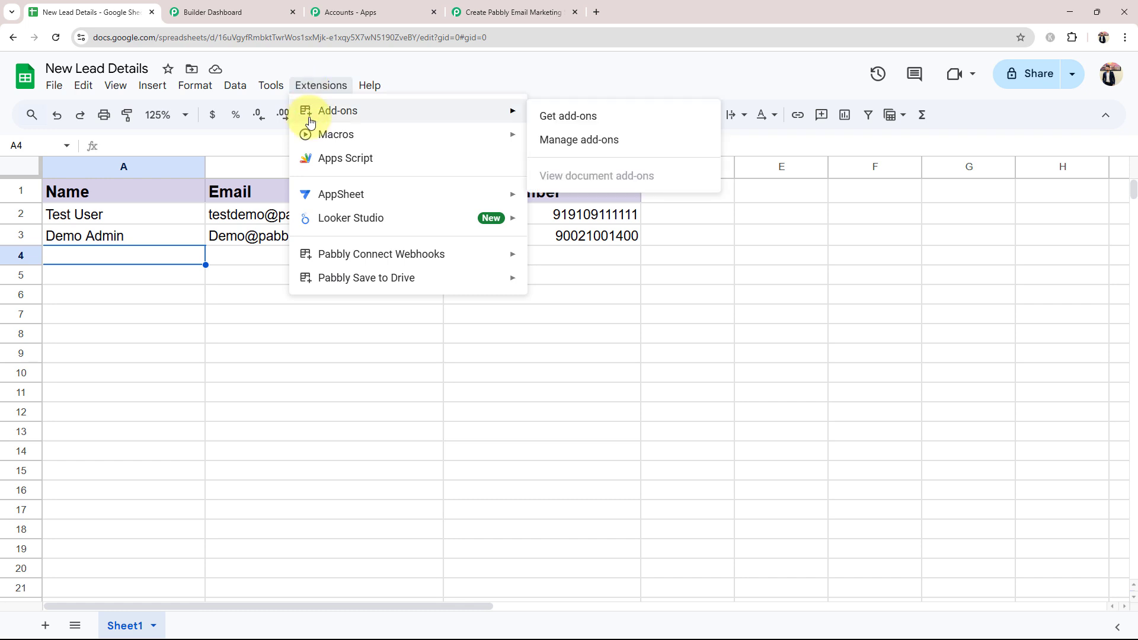
click(637, 122)
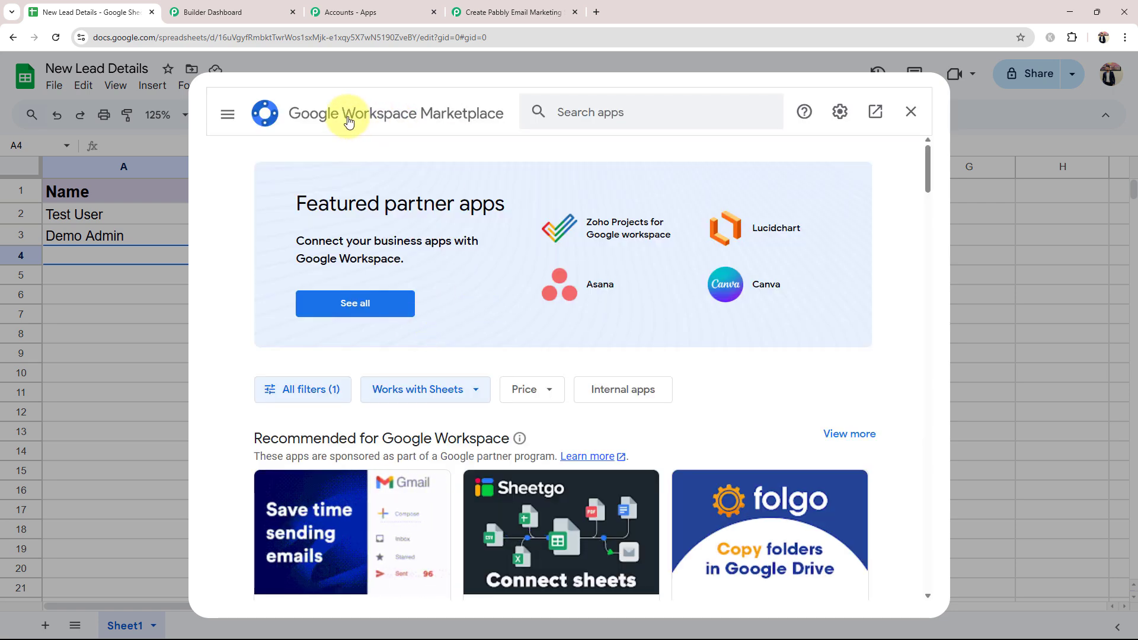
click(572, 104)
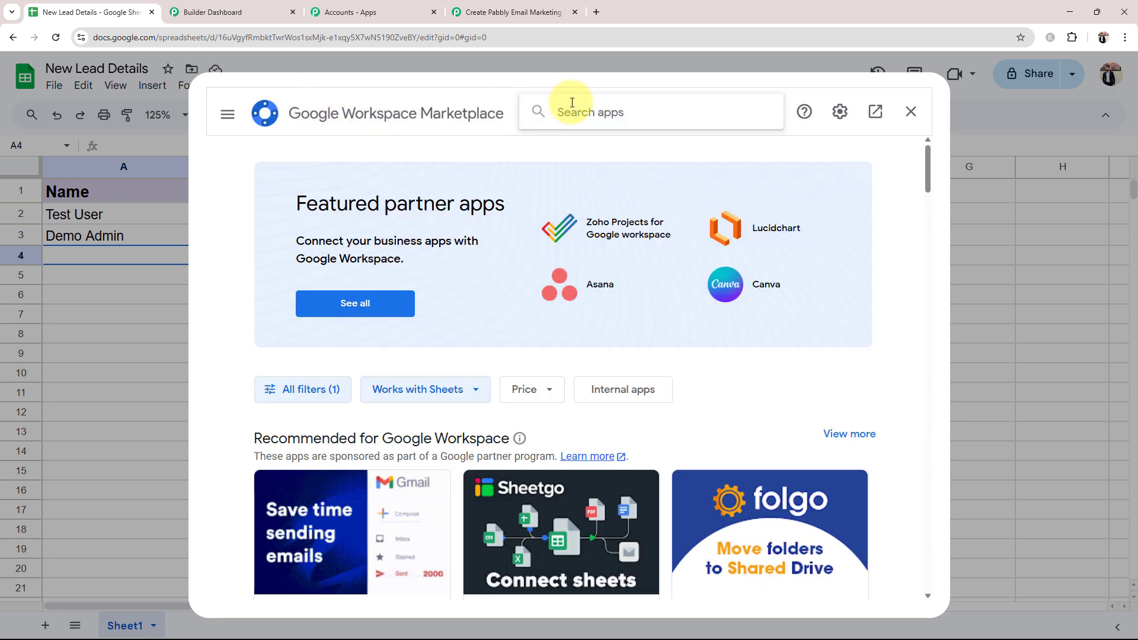
text(Pab)
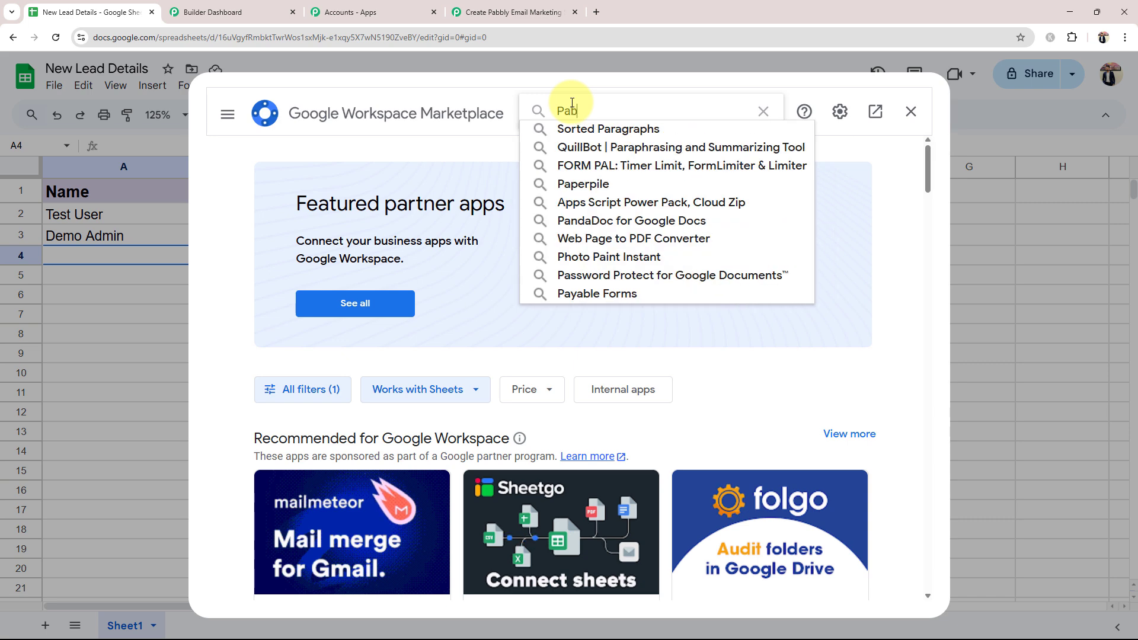
text(bly)
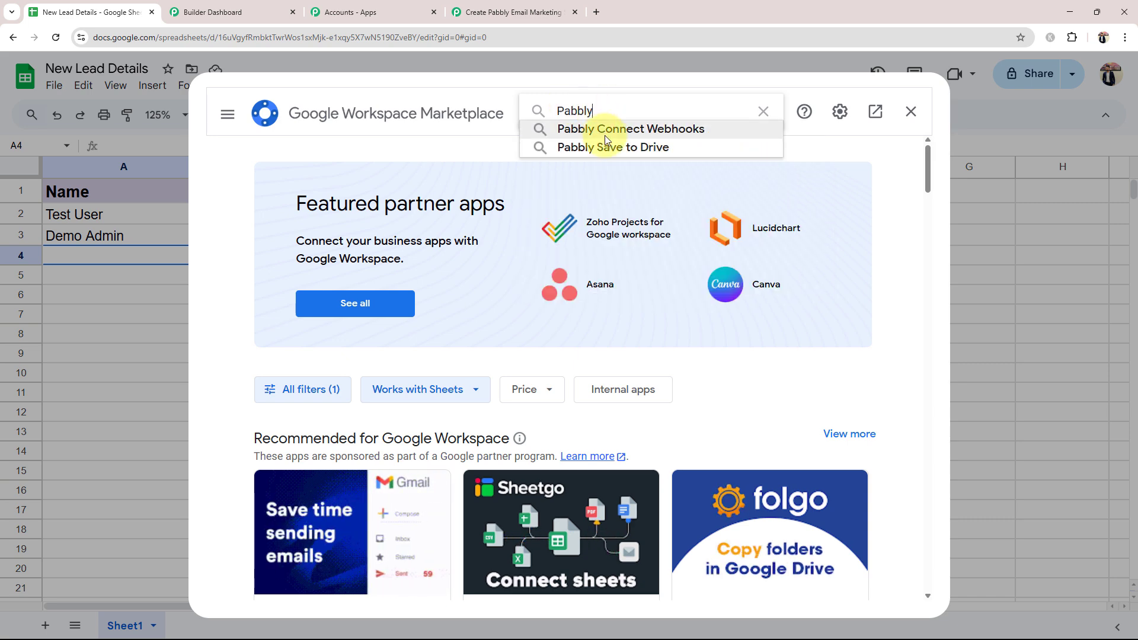
click(587, 129)
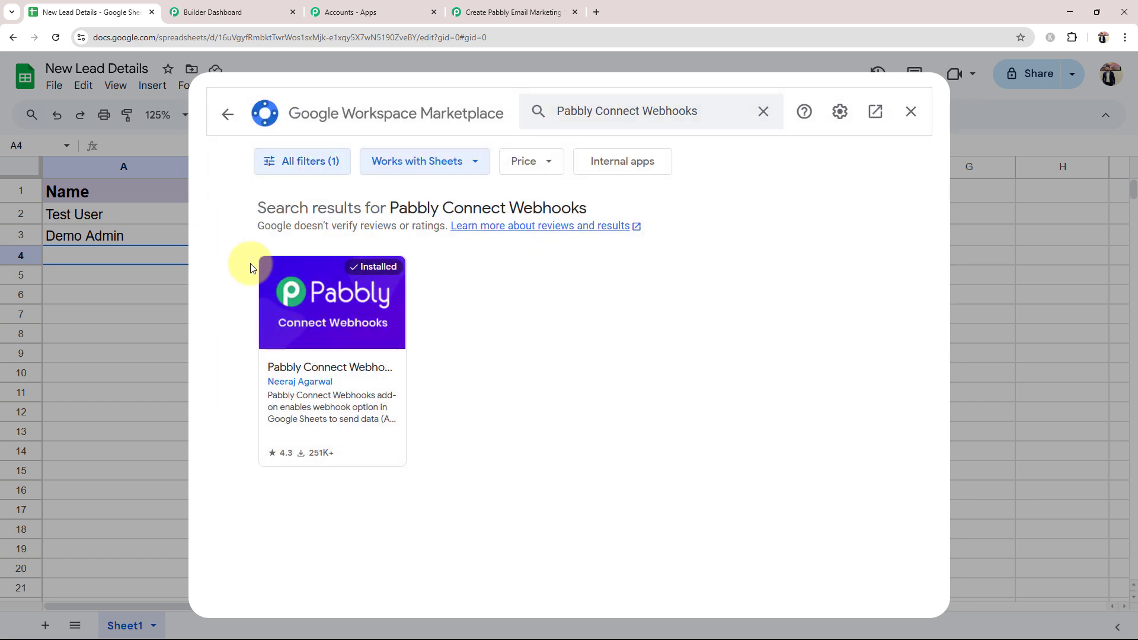
click(911, 112)
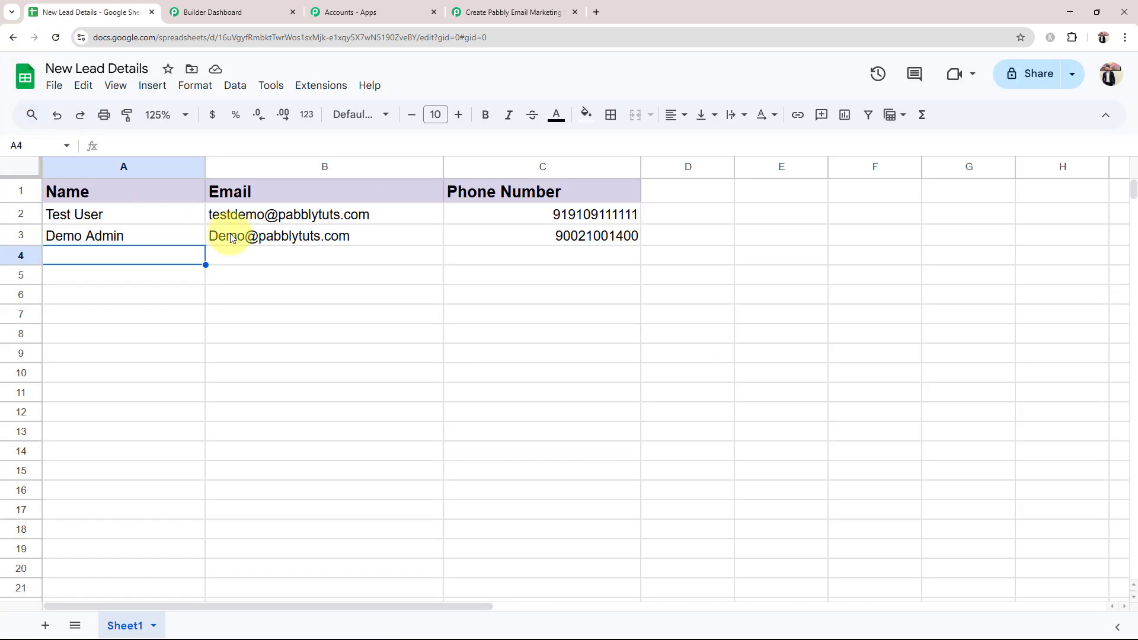
Step: Open the Initial Setup of Pabbly Connect Webhooks for Sheet1 and enter the webhook URL copied from the Pabbly Connect workflow
click(303, 86)
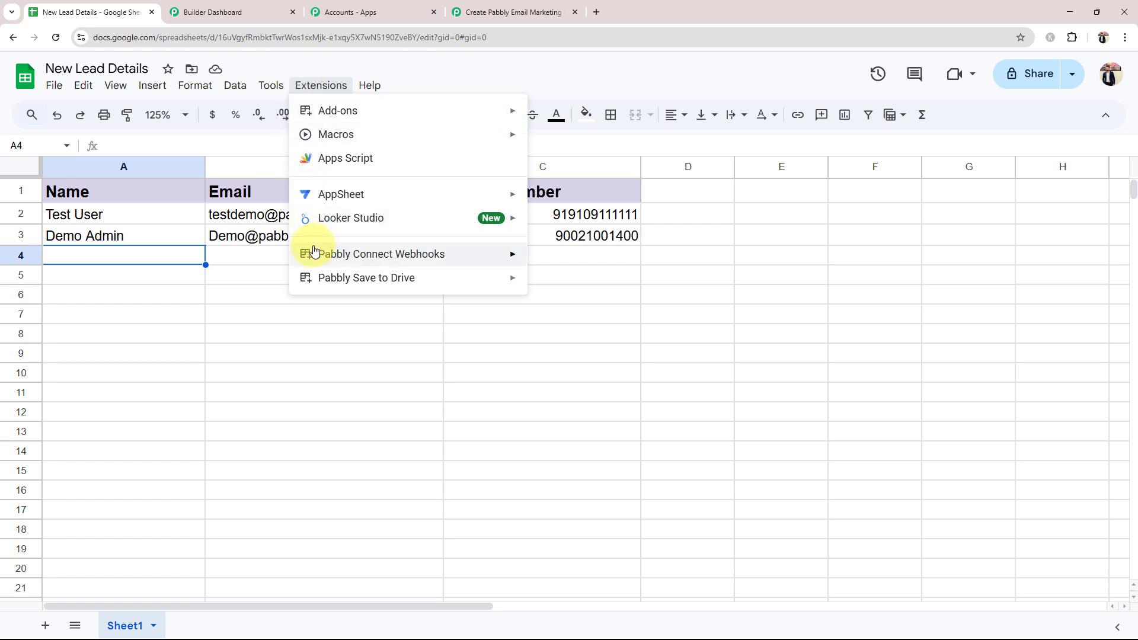
mouse_move(314, 252)
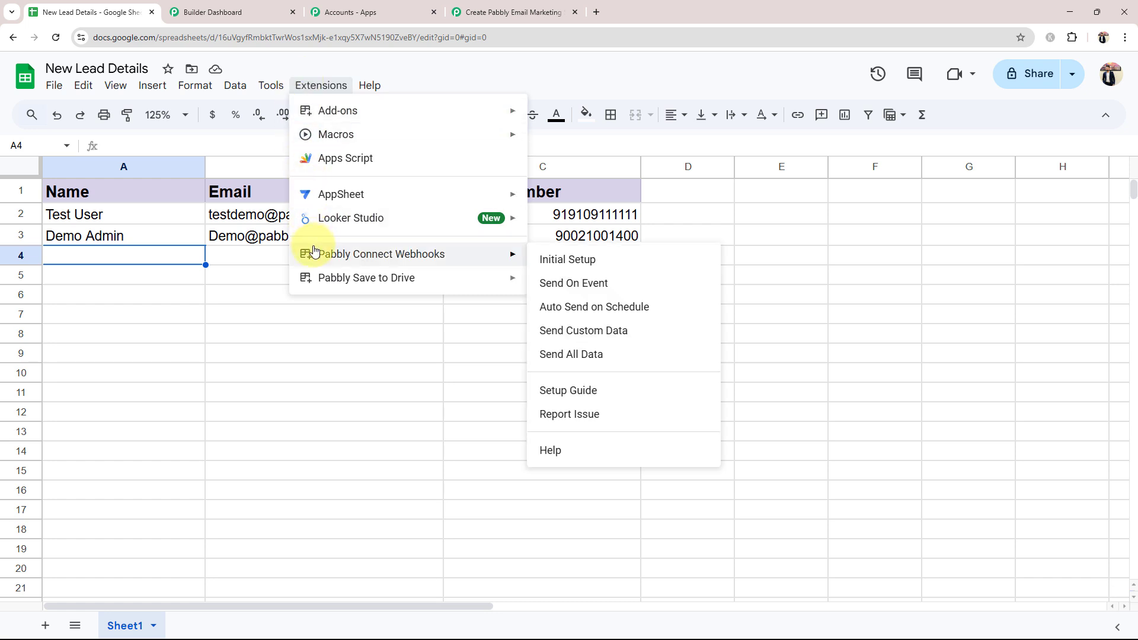
click(557, 261)
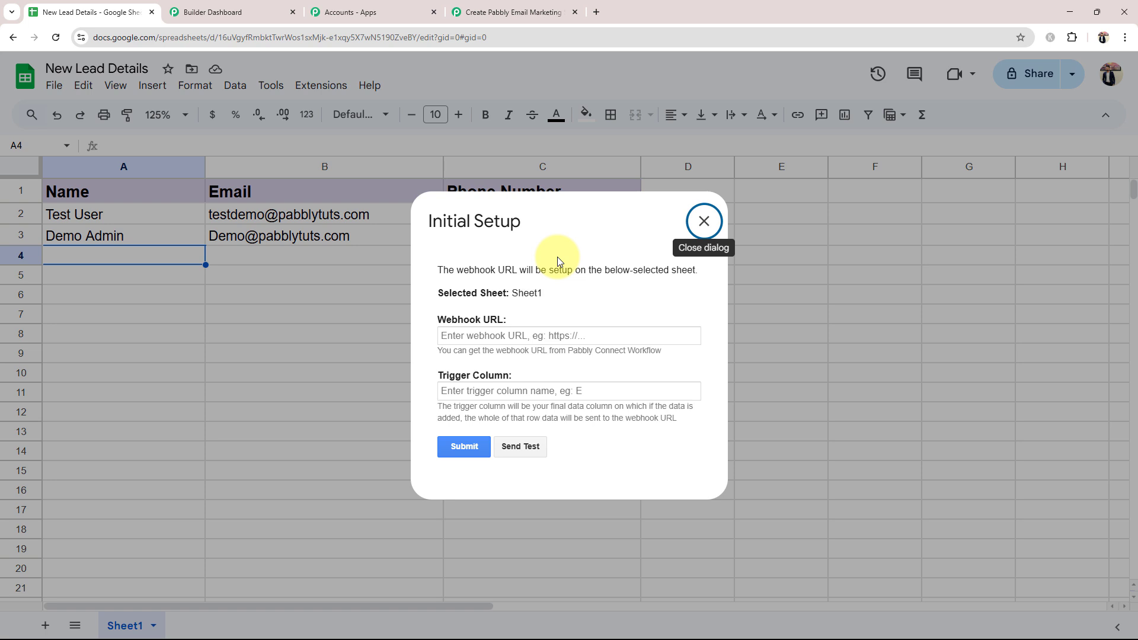
click(537, 12)
click(895, 286)
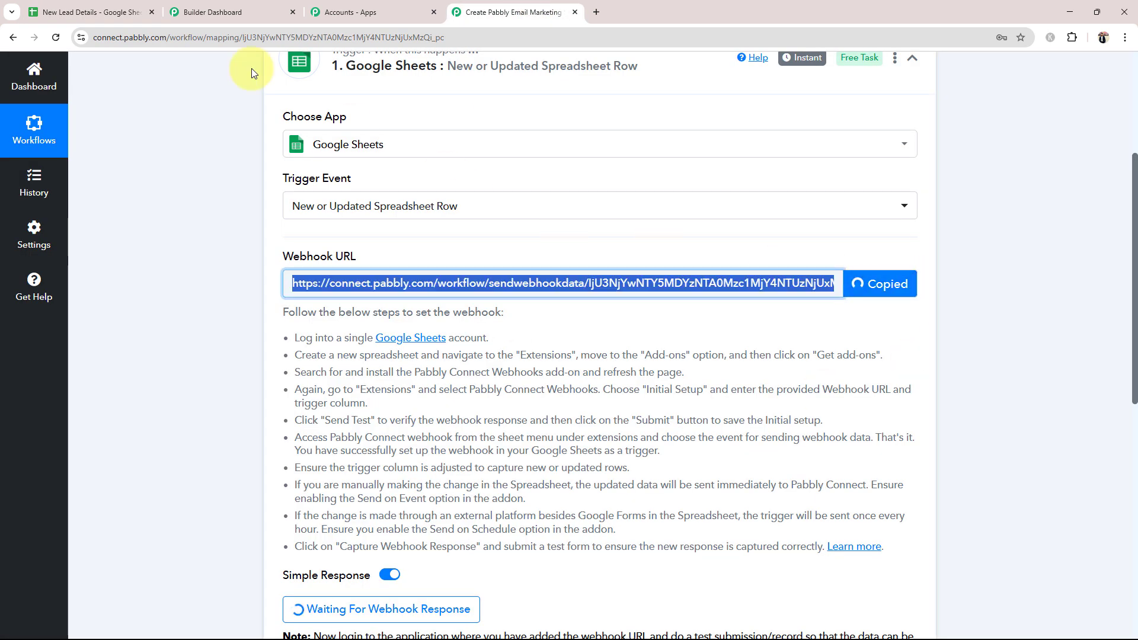
click(137, 12)
click(475, 336)
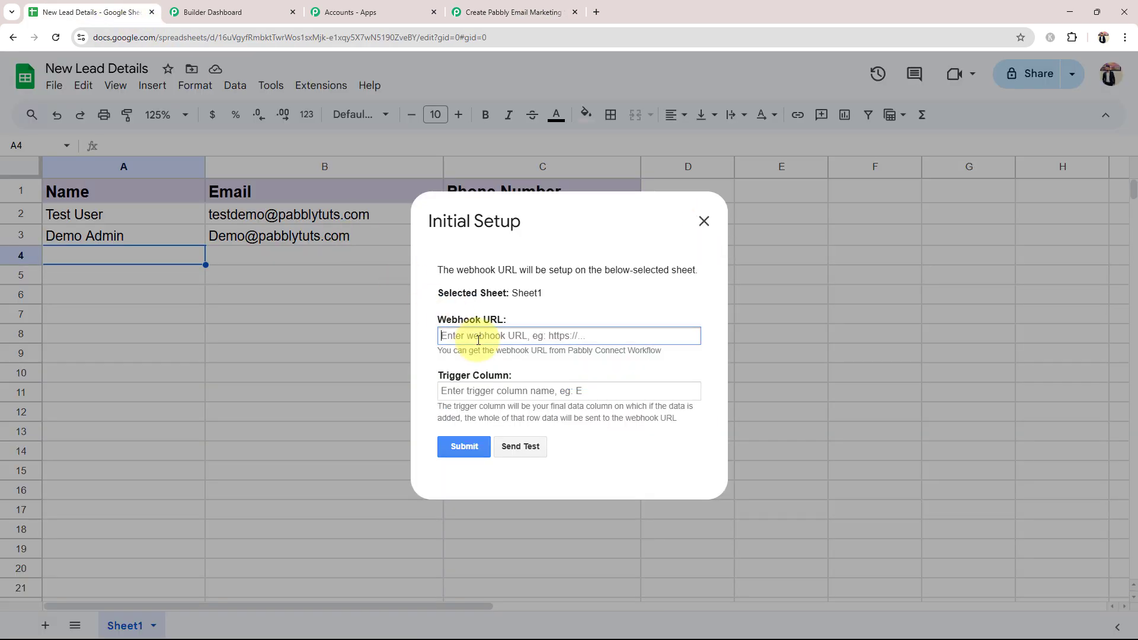
key(ctrl+v)
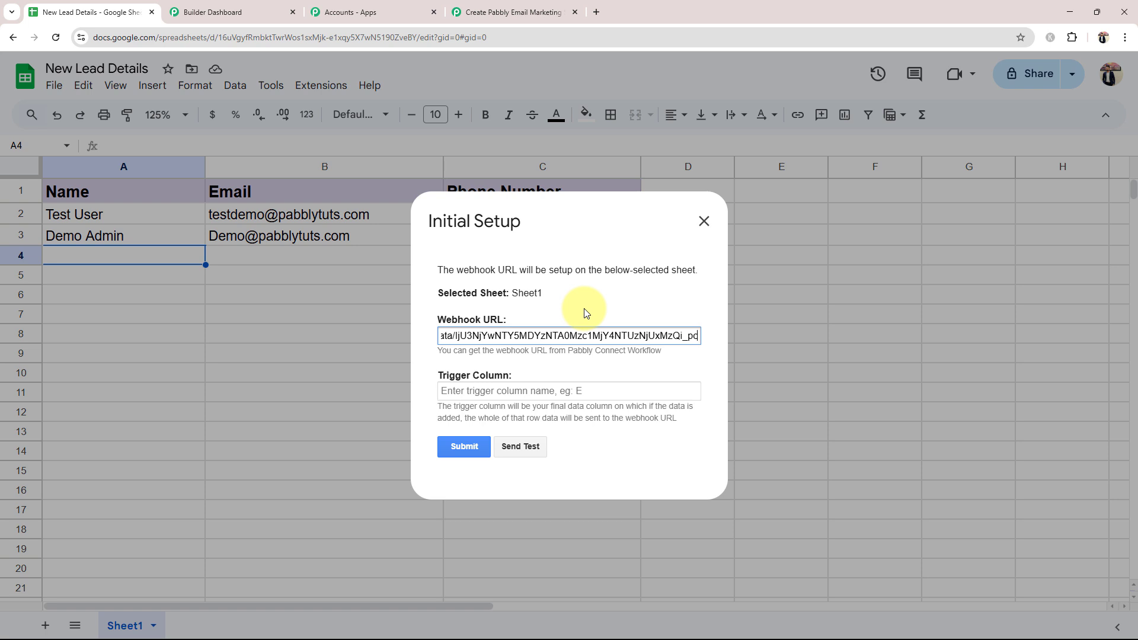
Step: Set the trigger column in the Initial Setup dialog to C
click(477, 385)
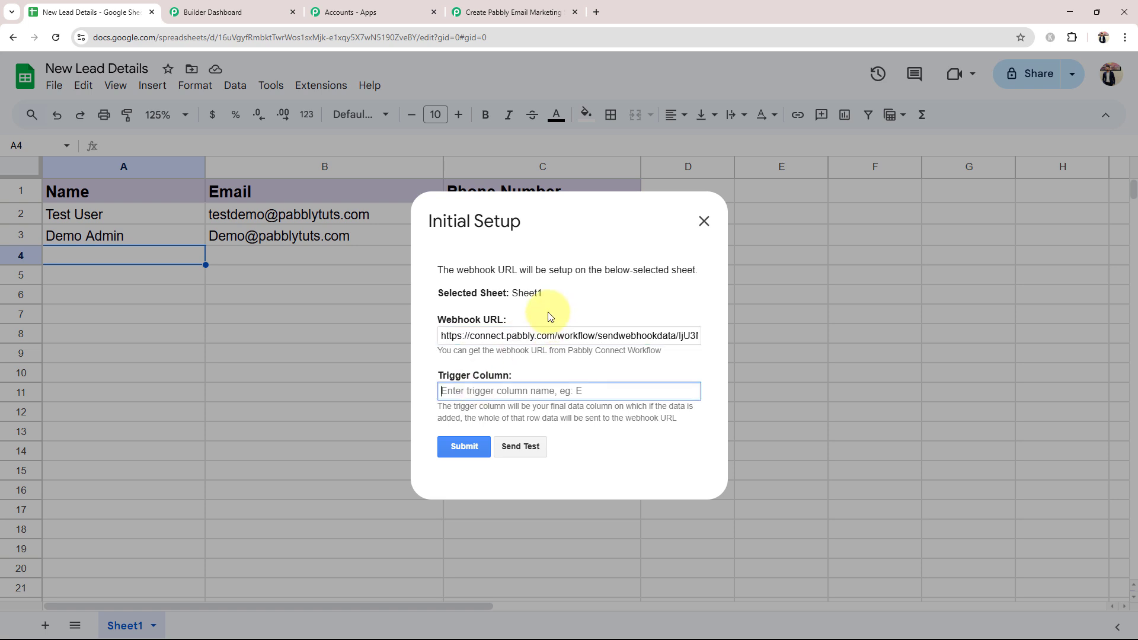
click(571, 210)
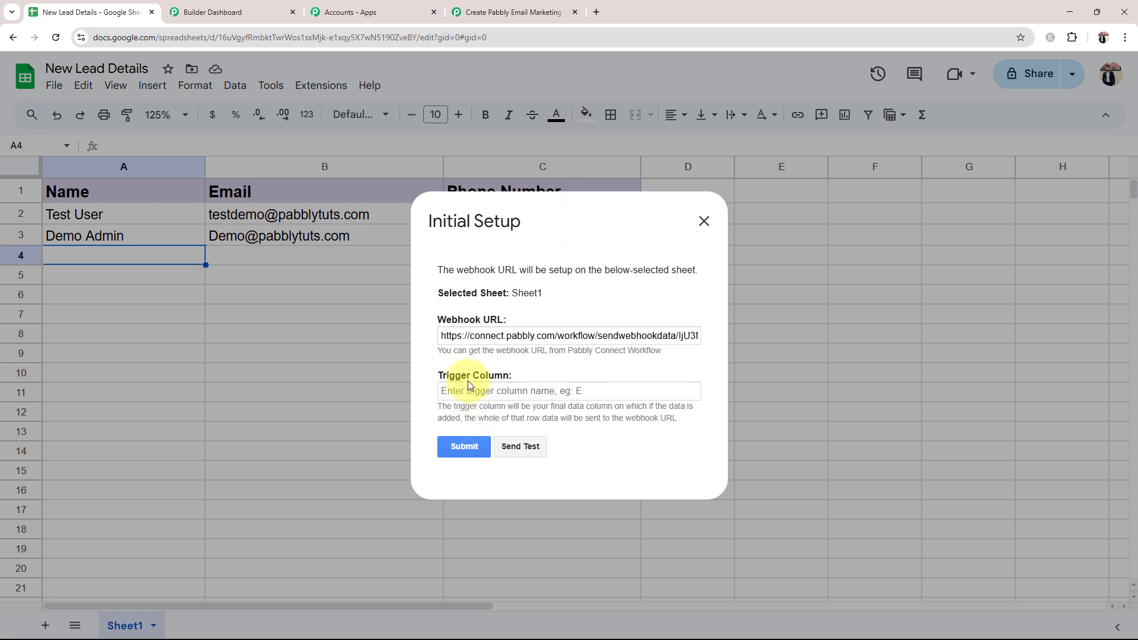
drag(437, 374, 534, 375)
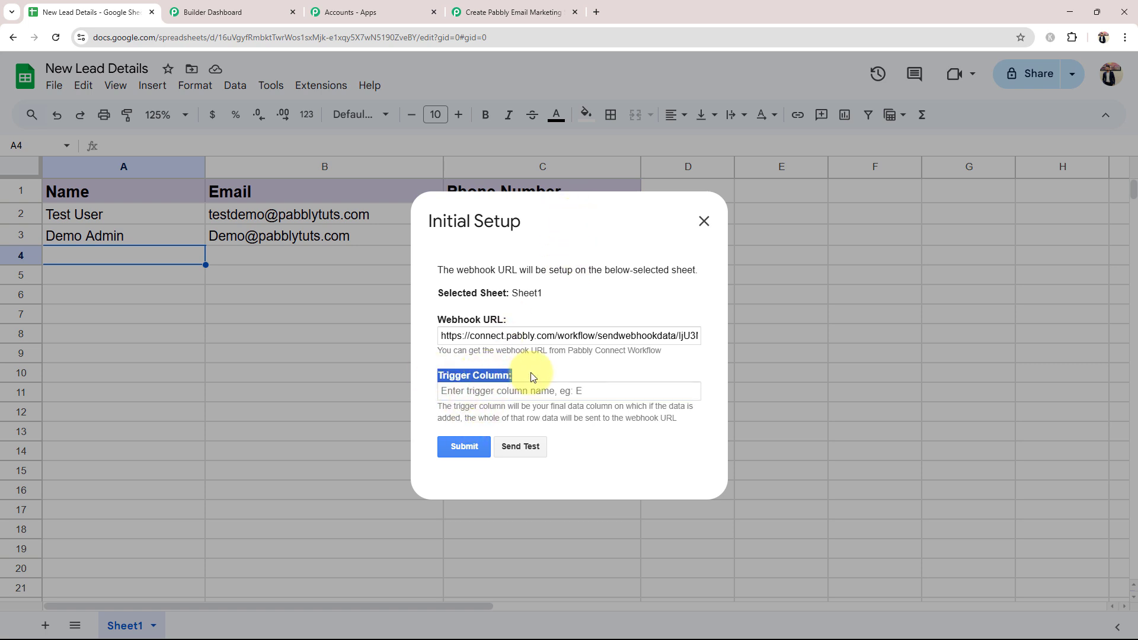
click(468, 393)
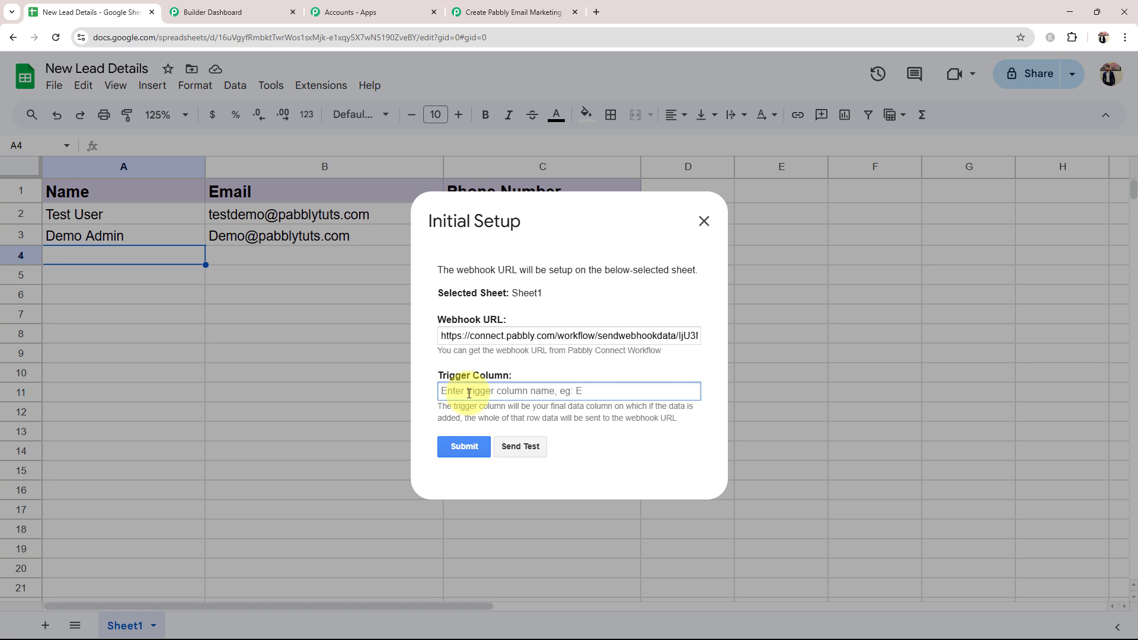
text(C)
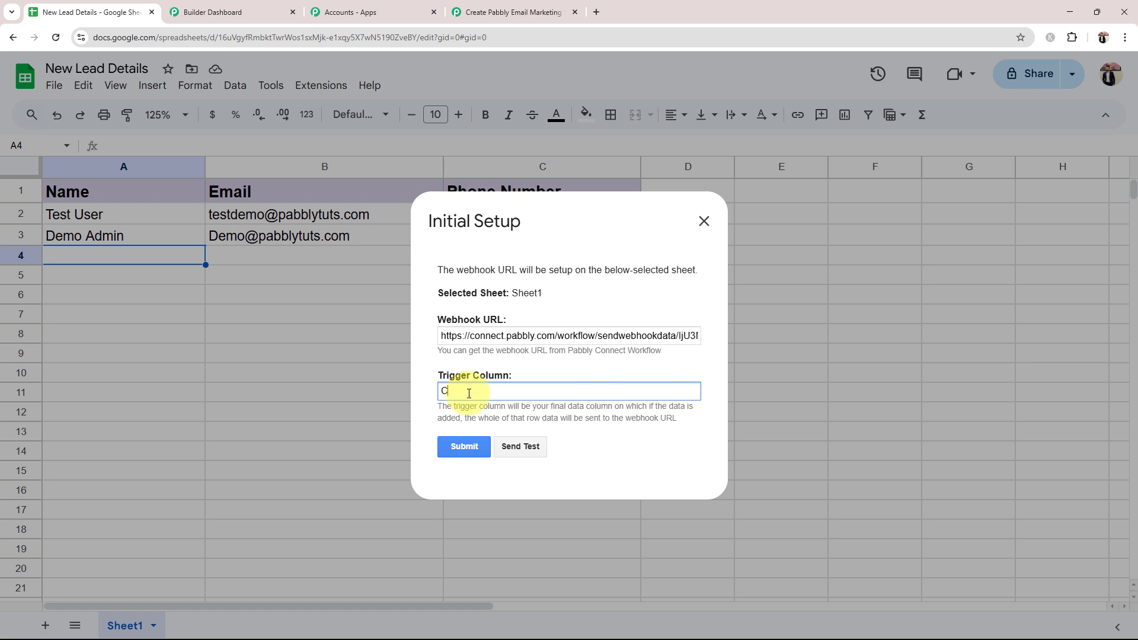
Step: Check the webhook response note in the Pabbly Connect workflow, and send test data from the spreadsheet's Initial Setup dialog
click(513, 12)
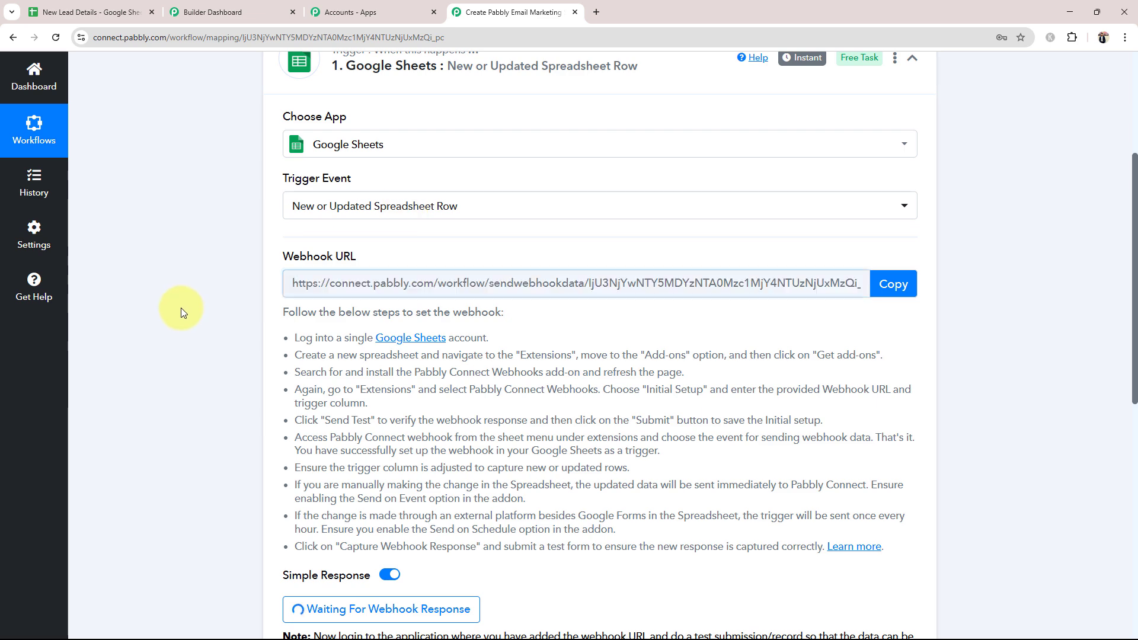
scroll(181, 307, down, 2)
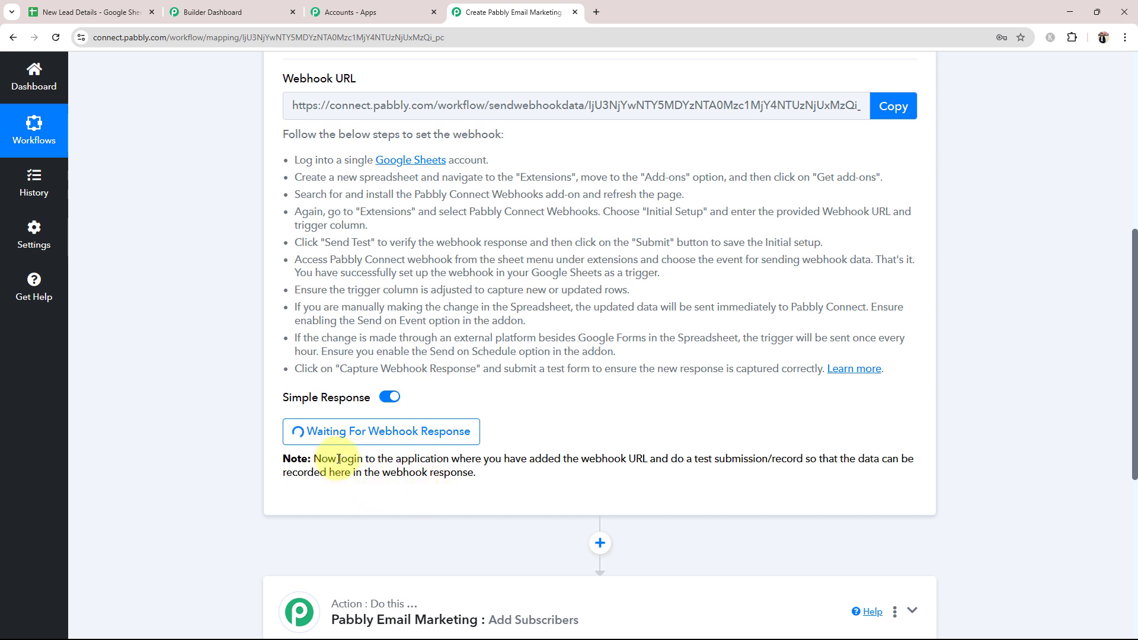
drag(339, 459, 474, 464)
click(498, 466)
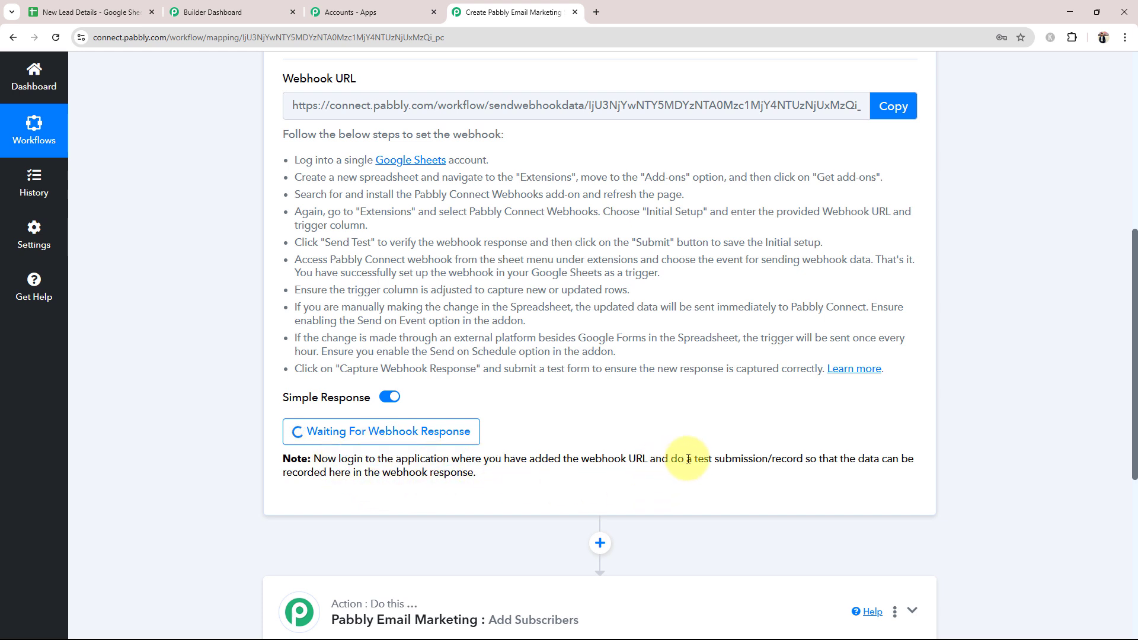
drag(693, 460, 806, 462)
click(533, 430)
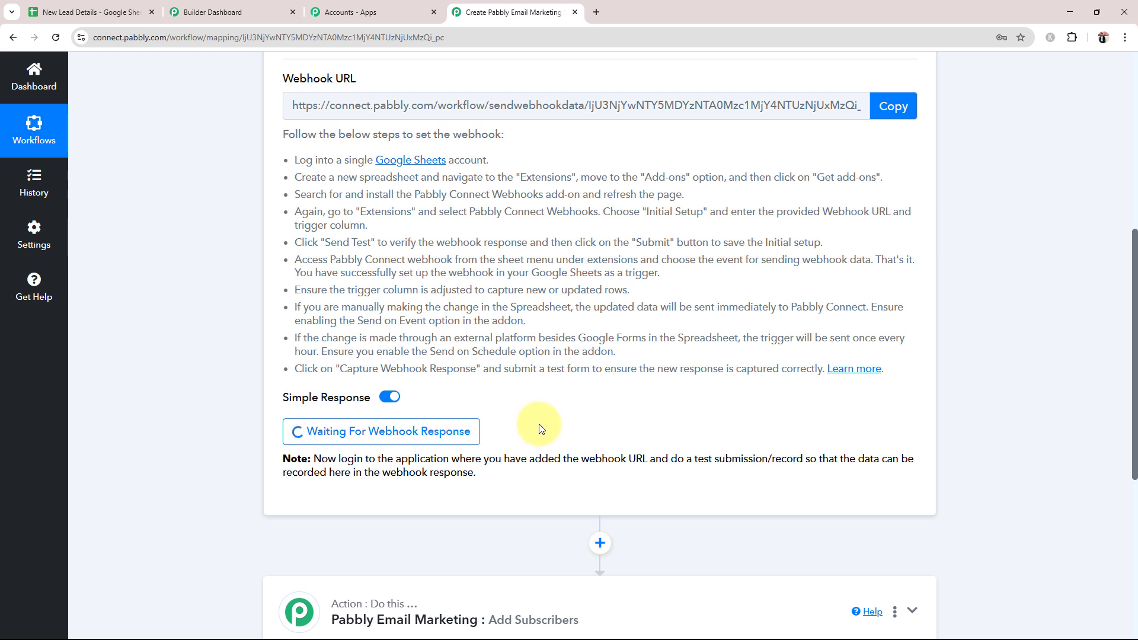
click(89, 11)
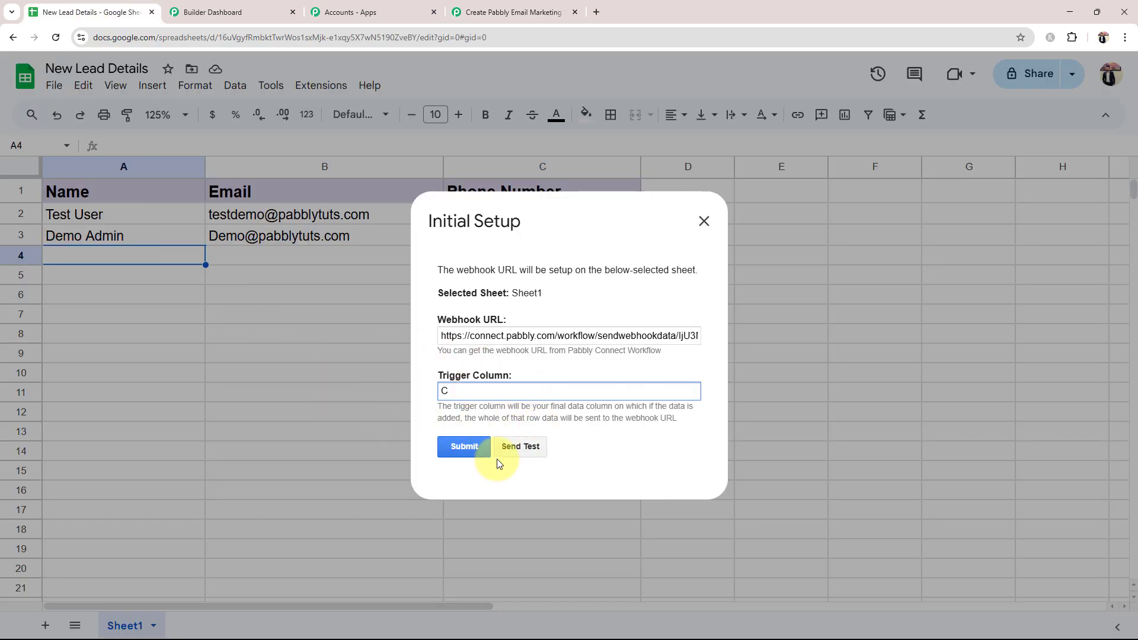
click(521, 451)
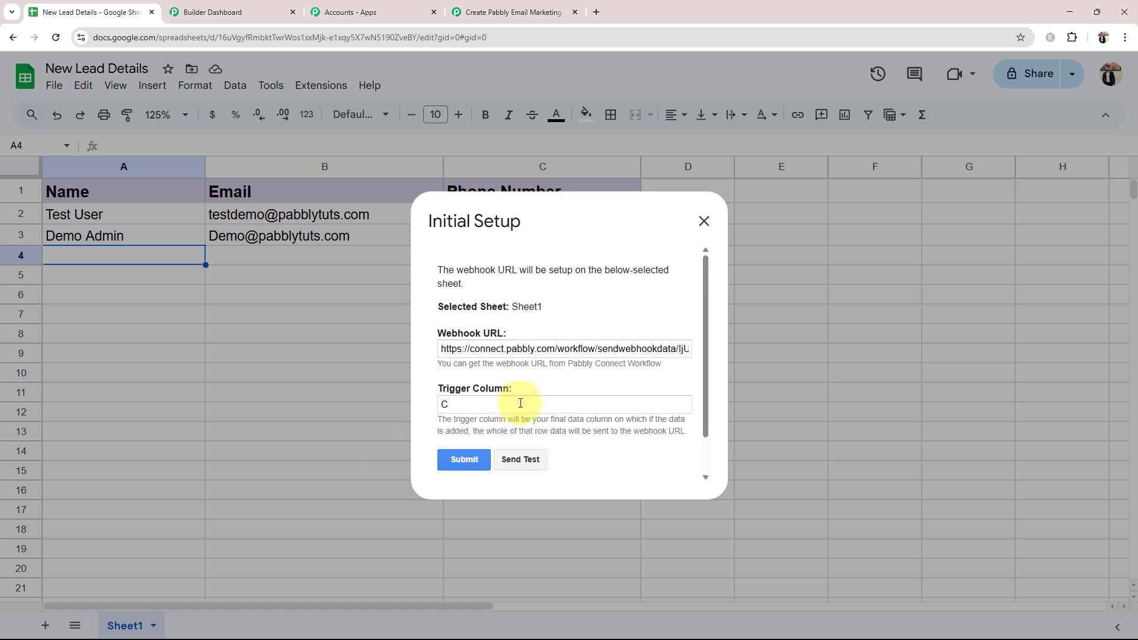
scroll(525, 403, down, 2)
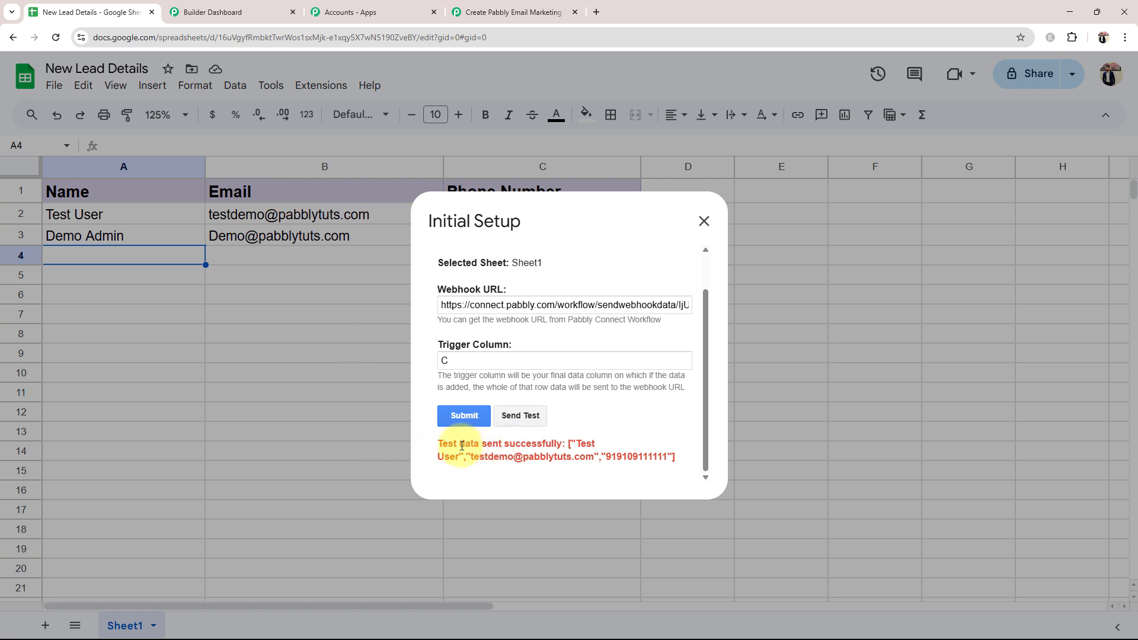
drag(438, 449, 571, 451)
click(571, 451)
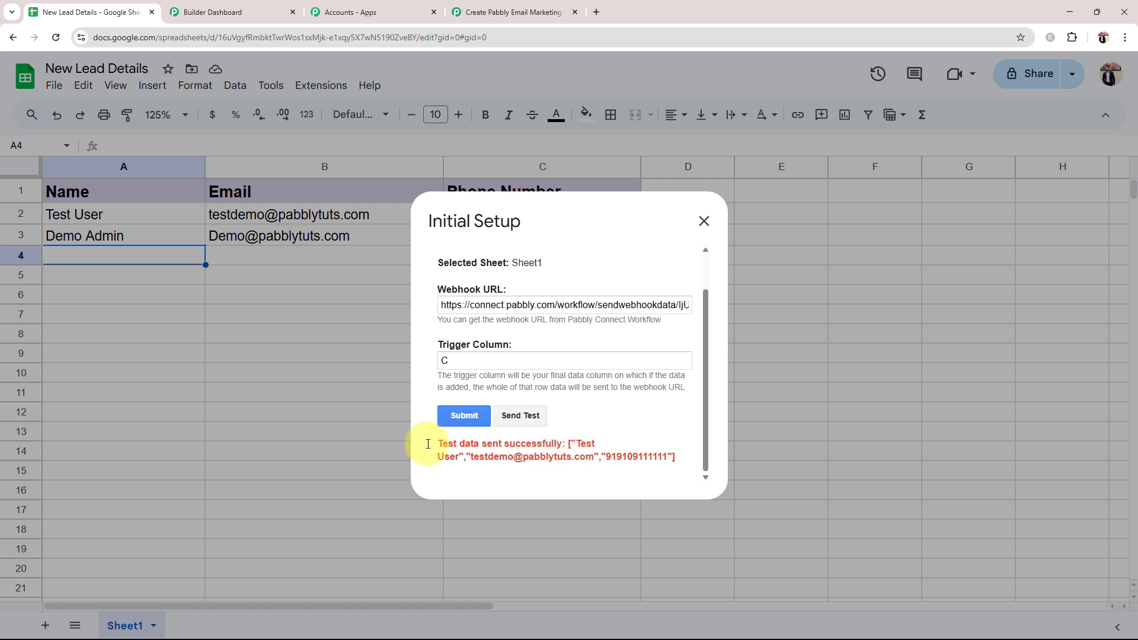
Step: Submit the Initial Setup configuration for Sheet1 and close the dialog
click(462, 420)
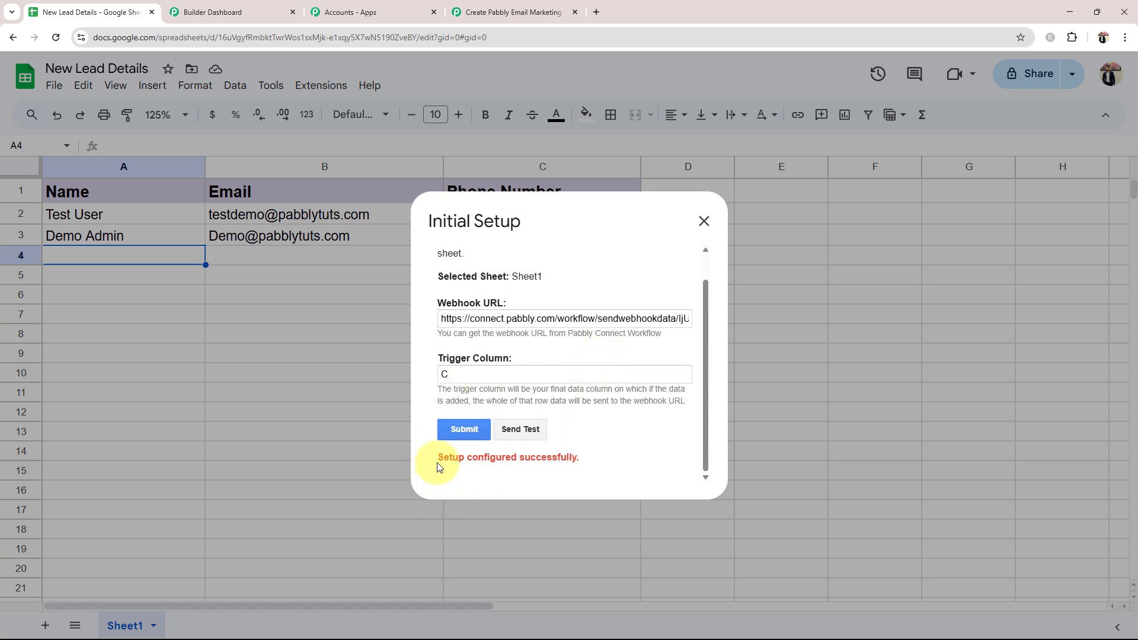
drag(437, 461, 600, 457)
click(605, 450)
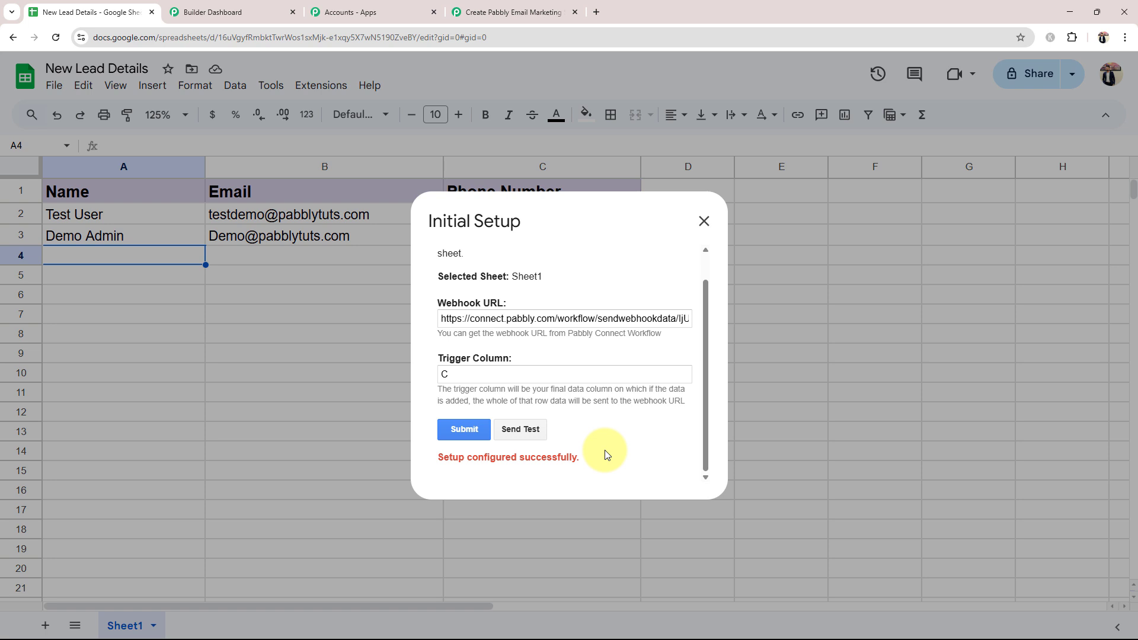
click(704, 221)
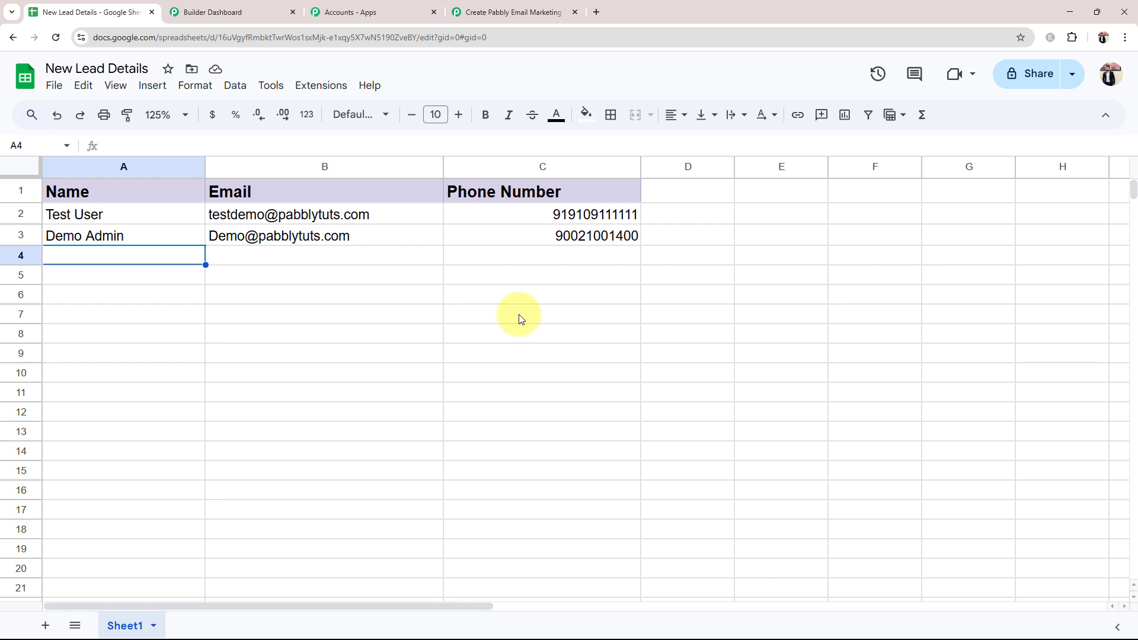
Step: Enable Send On Event for Pabbly Connect Webhooks in the spreadsheet and select the empty phone number cell C4
click(326, 89)
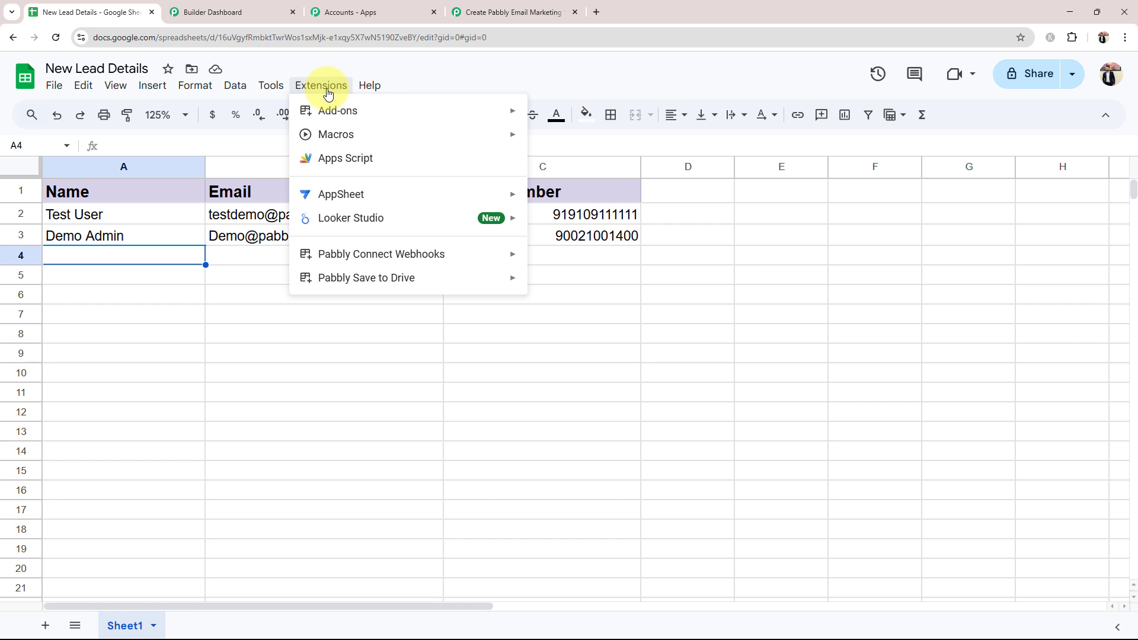
mouse_move(342, 260)
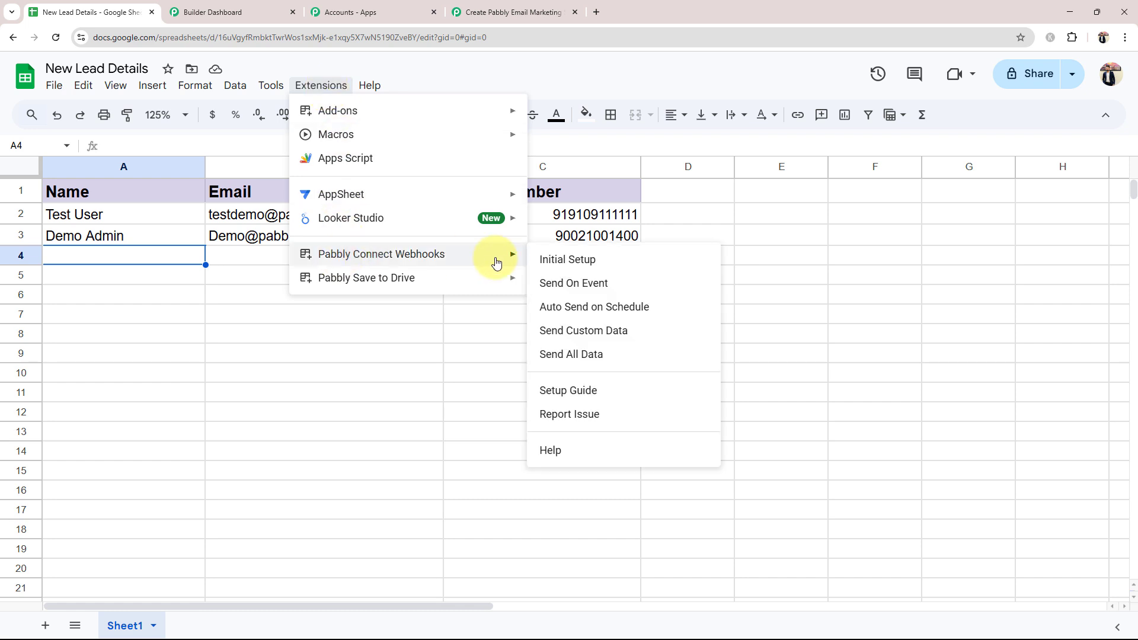
click(553, 285)
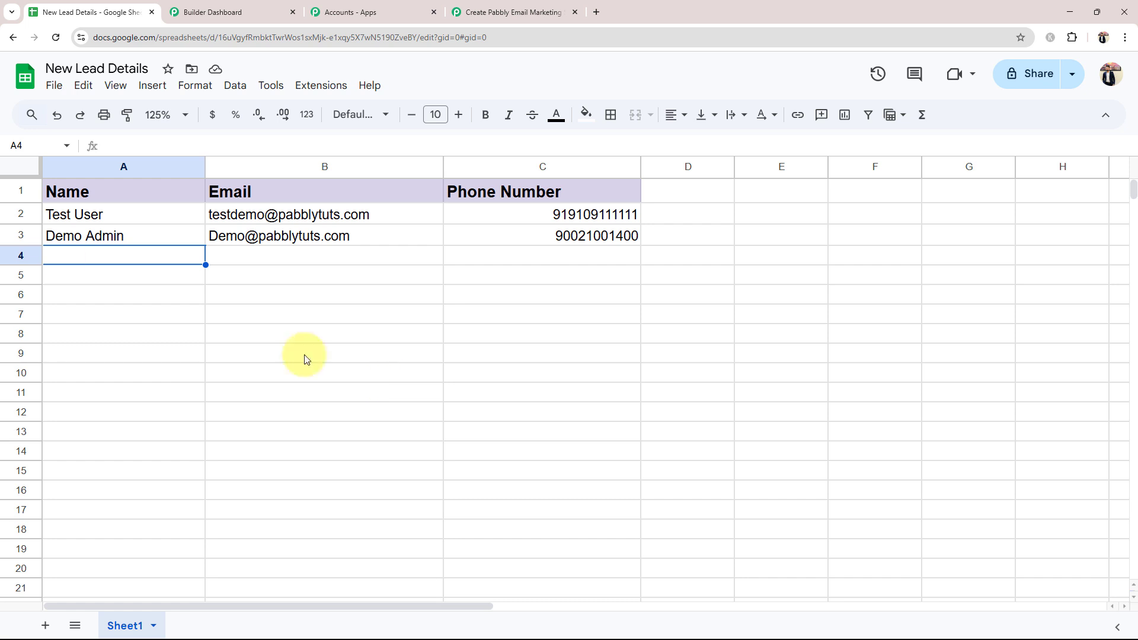
click(518, 261)
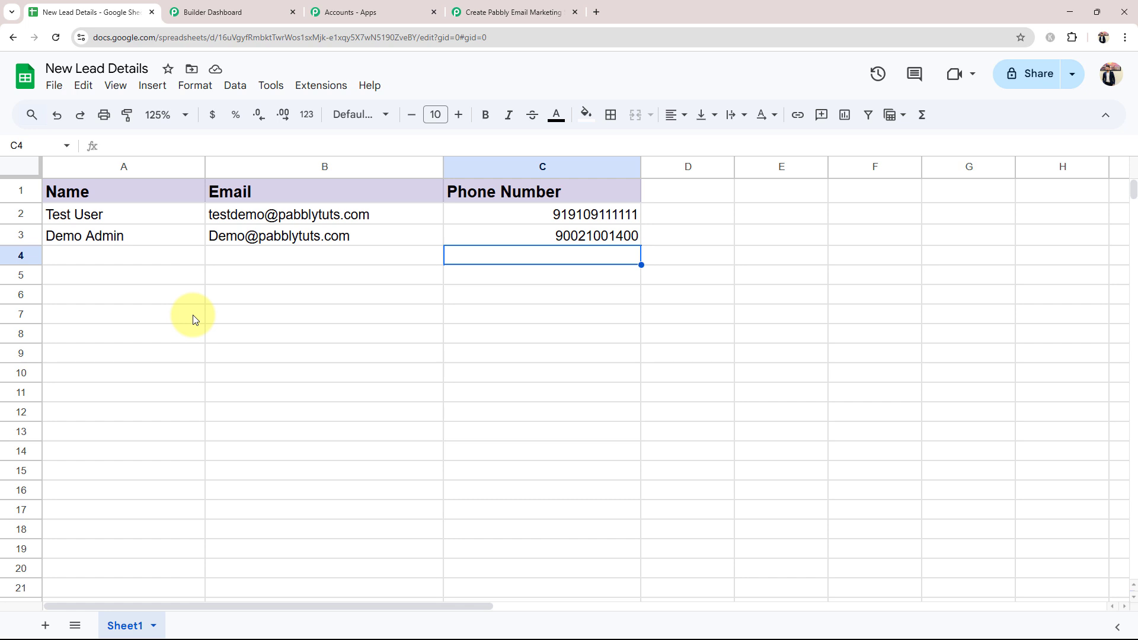
Step: Examine the captured Google Sheets response in the Pabbly Connect workflow, including the trigger column, spreadsheet name, sheet name and lead details
click(498, 12)
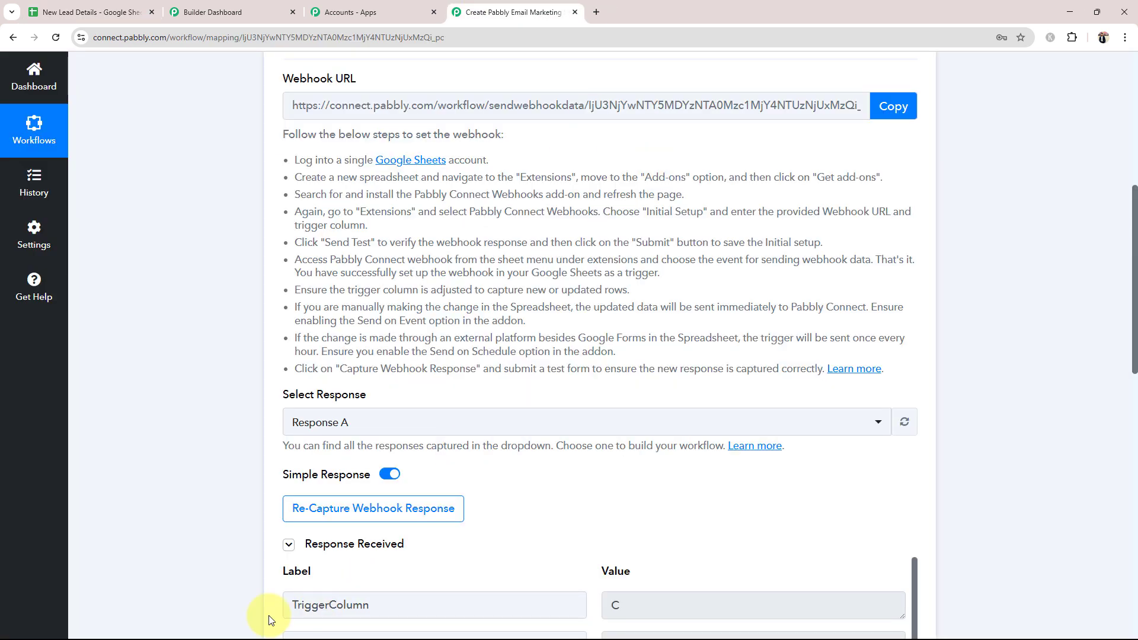
scroll(154, 361, down, 6)
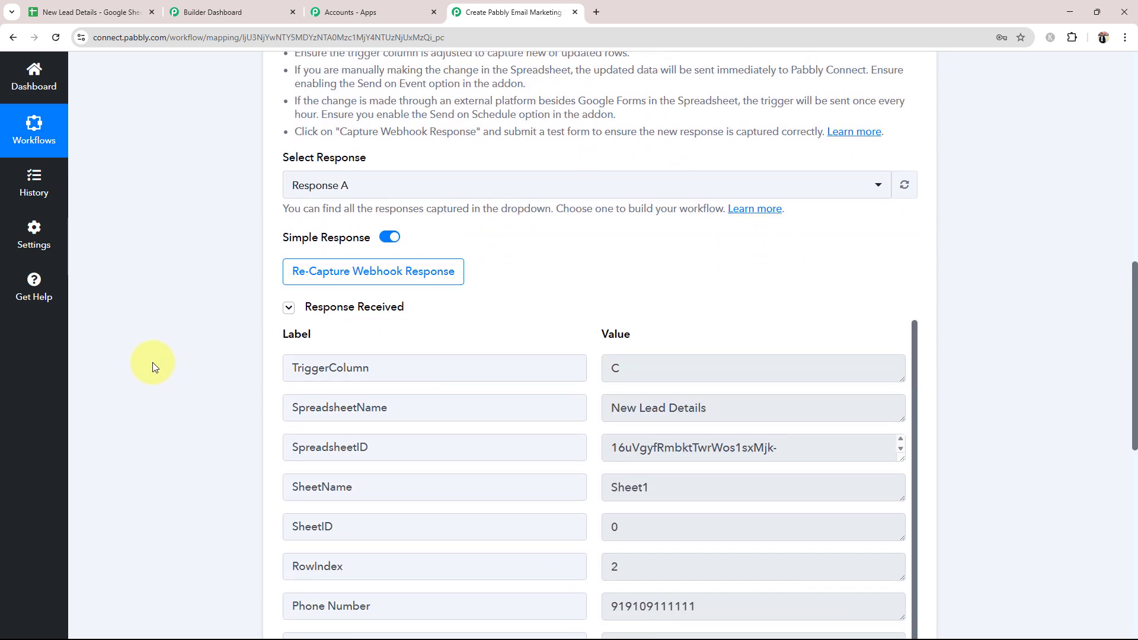
click(92, 12)
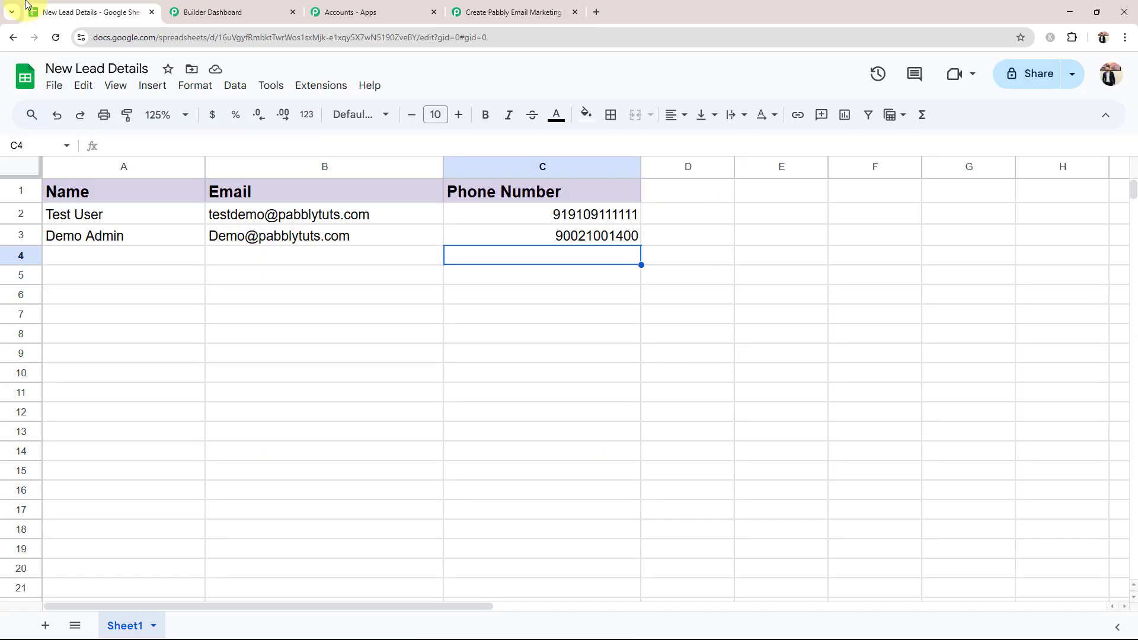
click(449, 9)
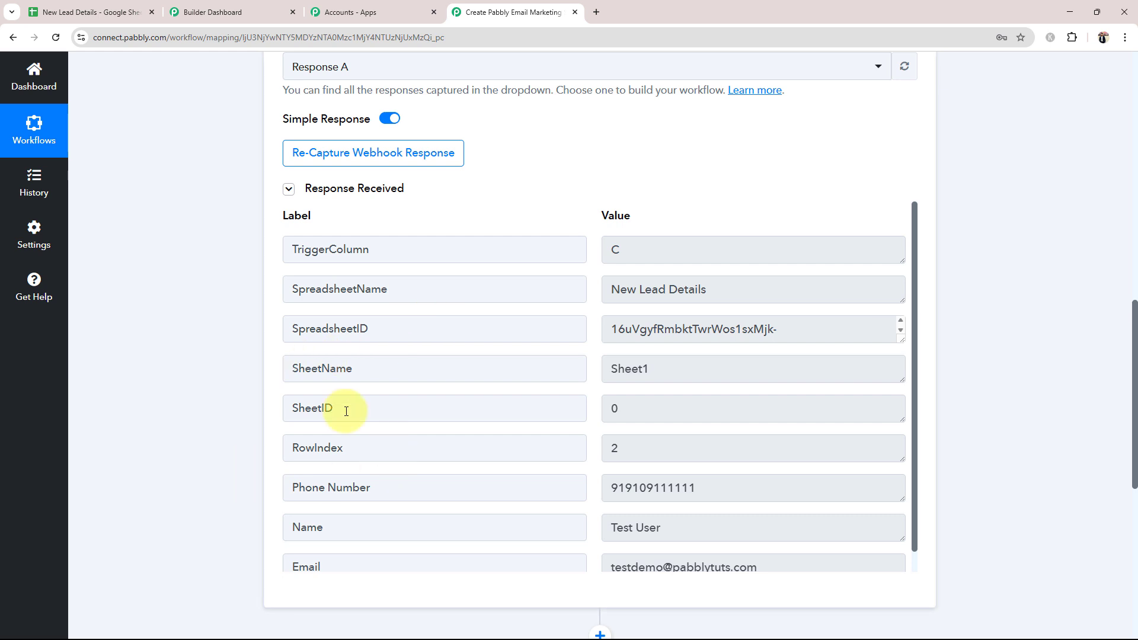
double_click(613, 253)
drag(730, 292, 607, 286)
scroll(652, 451, down, 1)
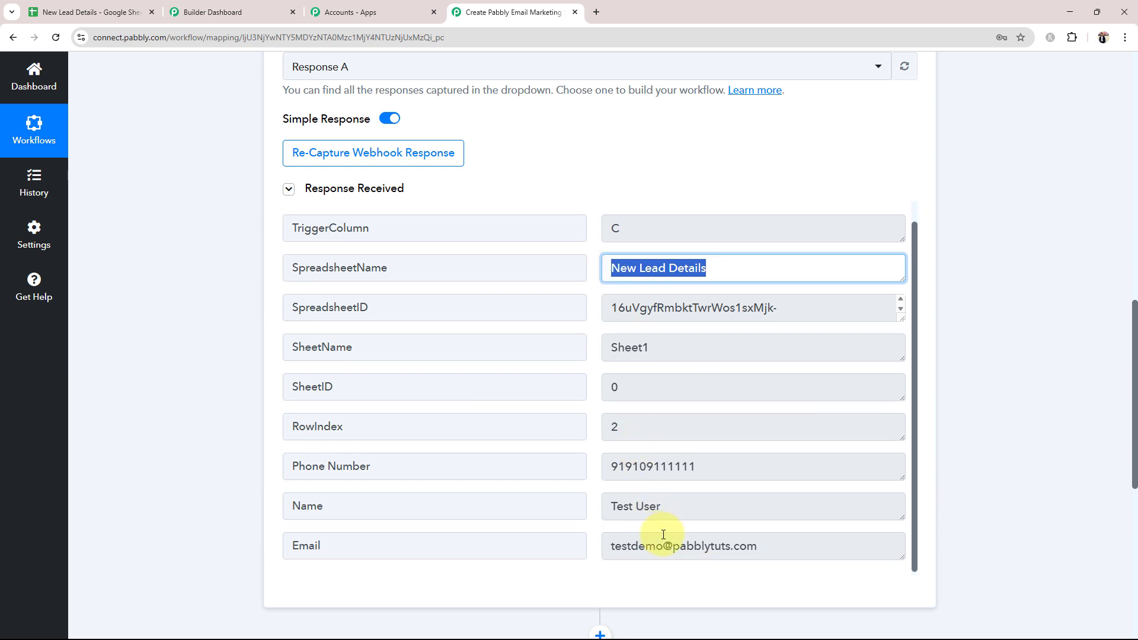
drag(691, 509, 500, 491)
drag(808, 457, 553, 452)
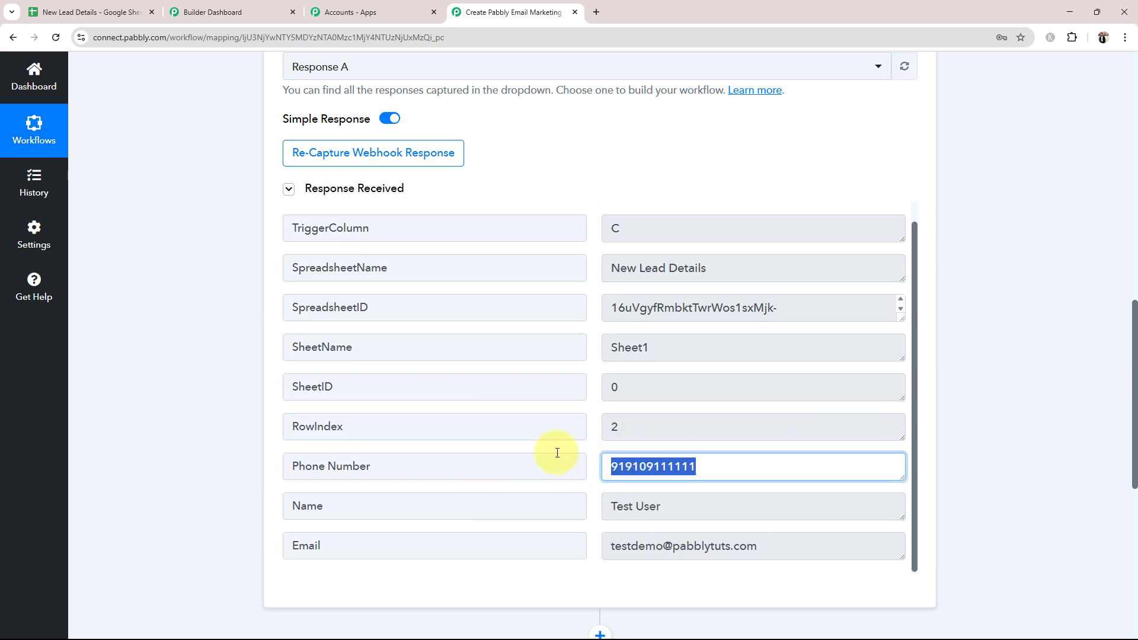
drag(706, 353, 427, 352)
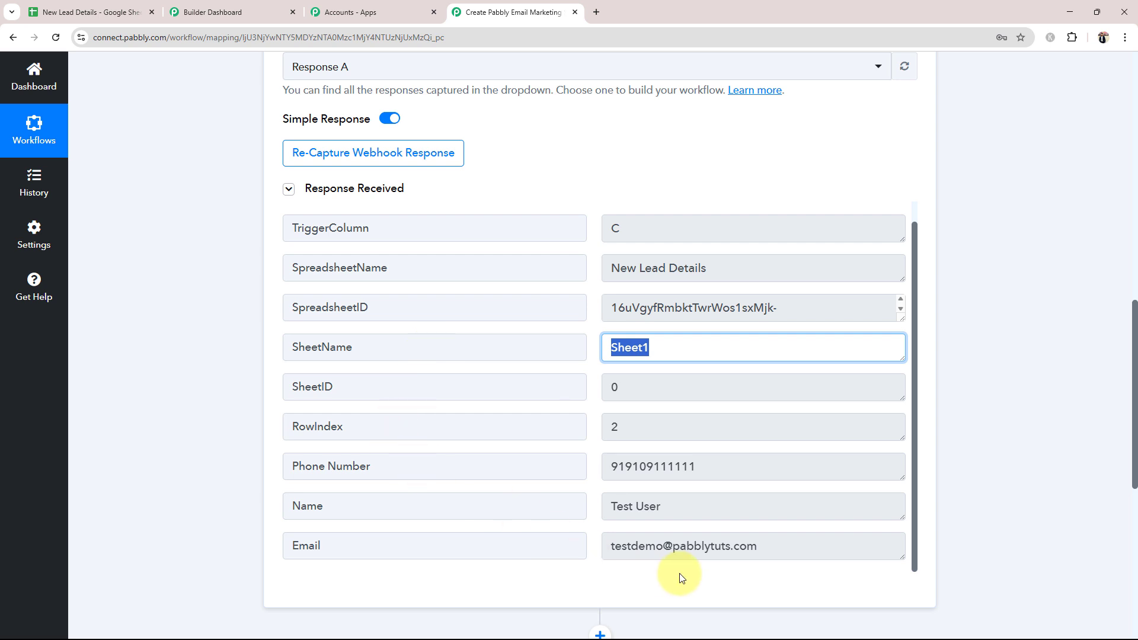
drag(765, 544, 551, 547)
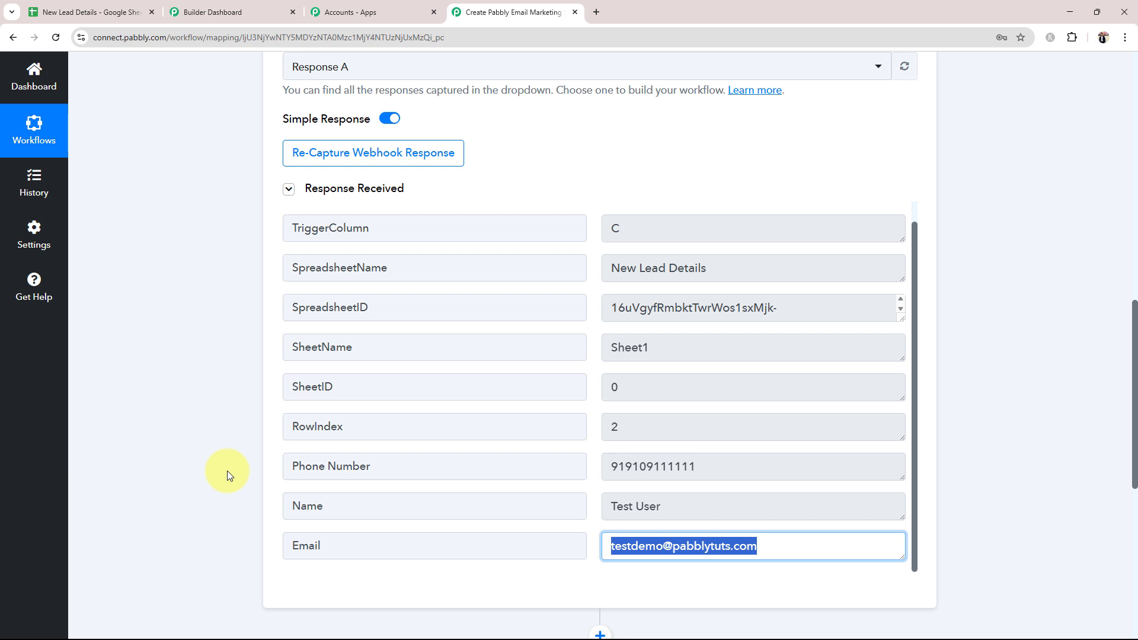
Step: Collapse the Google Sheets trigger and begin adding a new connection for the Pabbly Email Marketing Add Subscribers action
scroll(226, 471, up, 15)
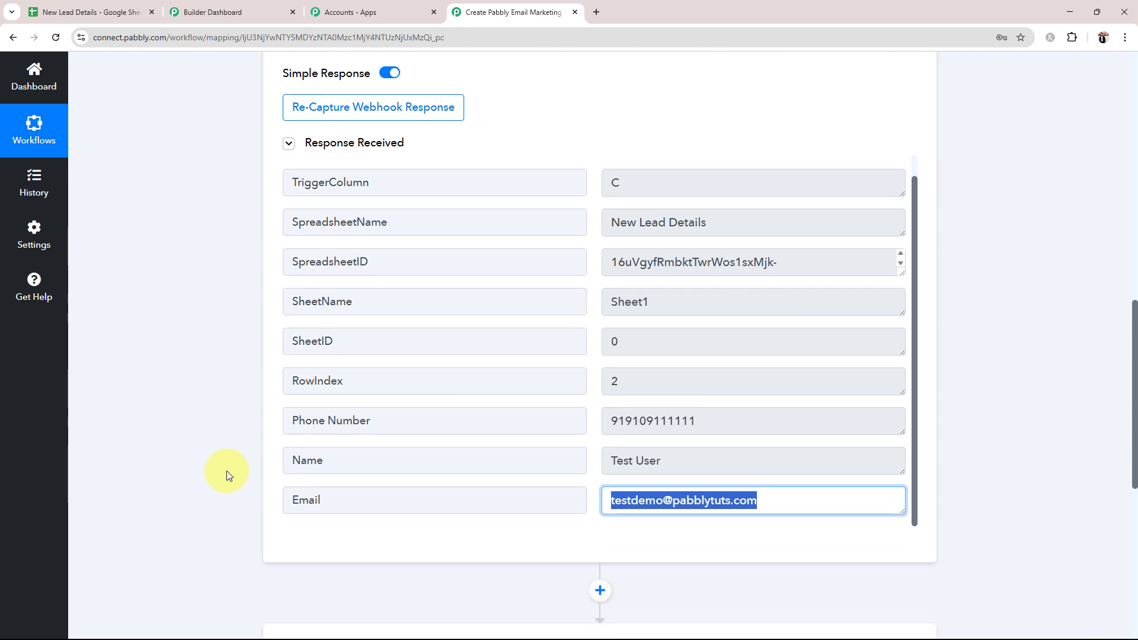
click(444, 295)
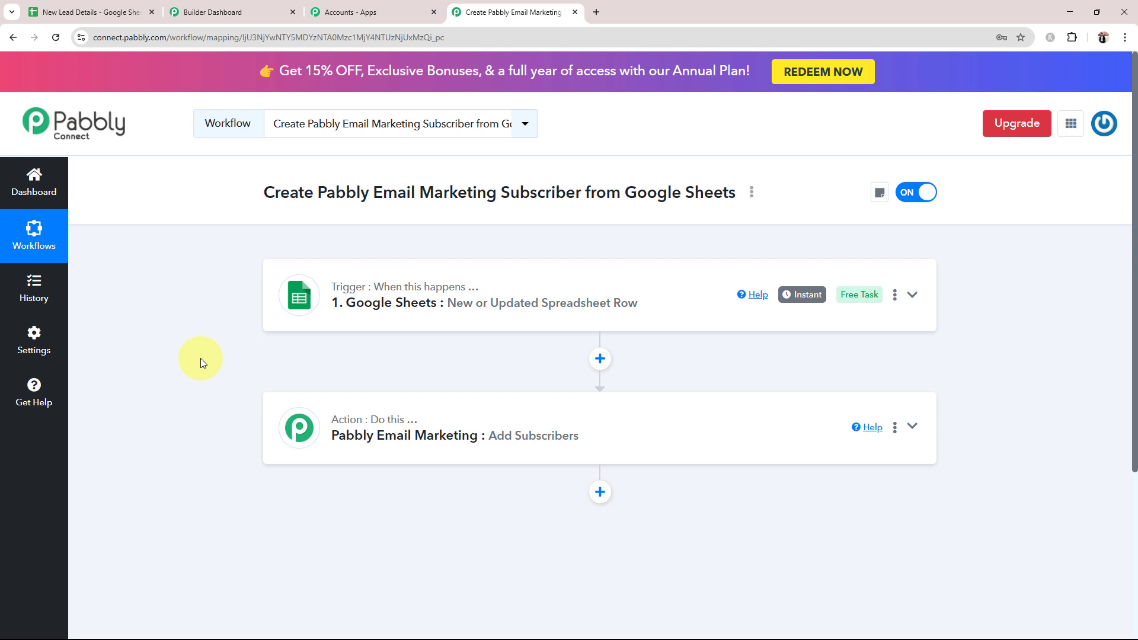
click(391, 450)
scroll(271, 261, down, 3)
click(313, 421)
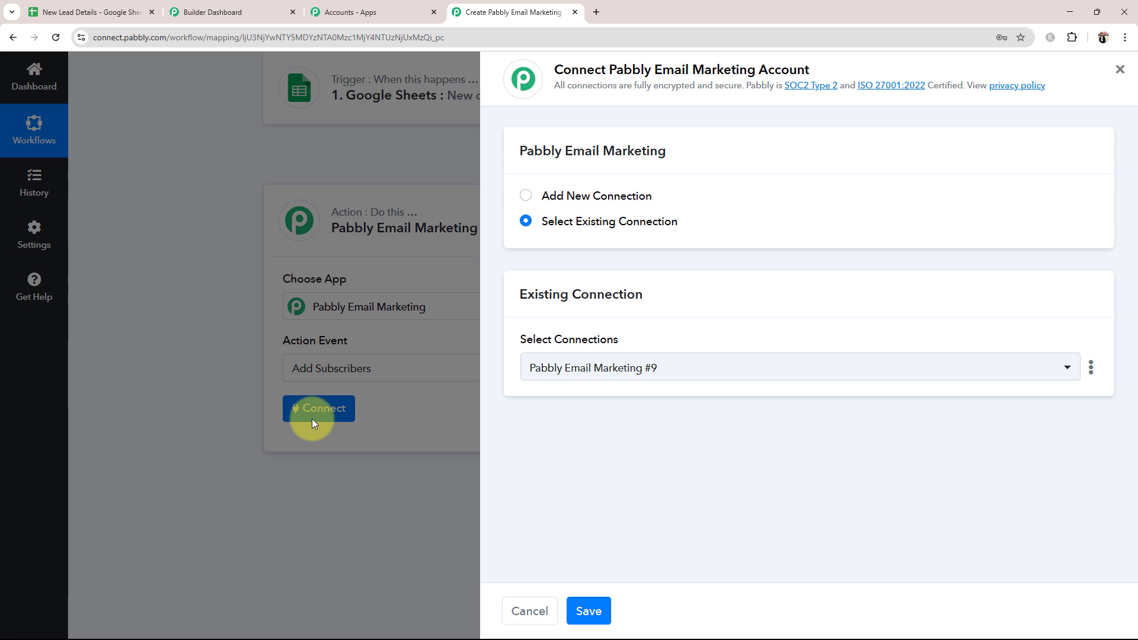
click(524, 195)
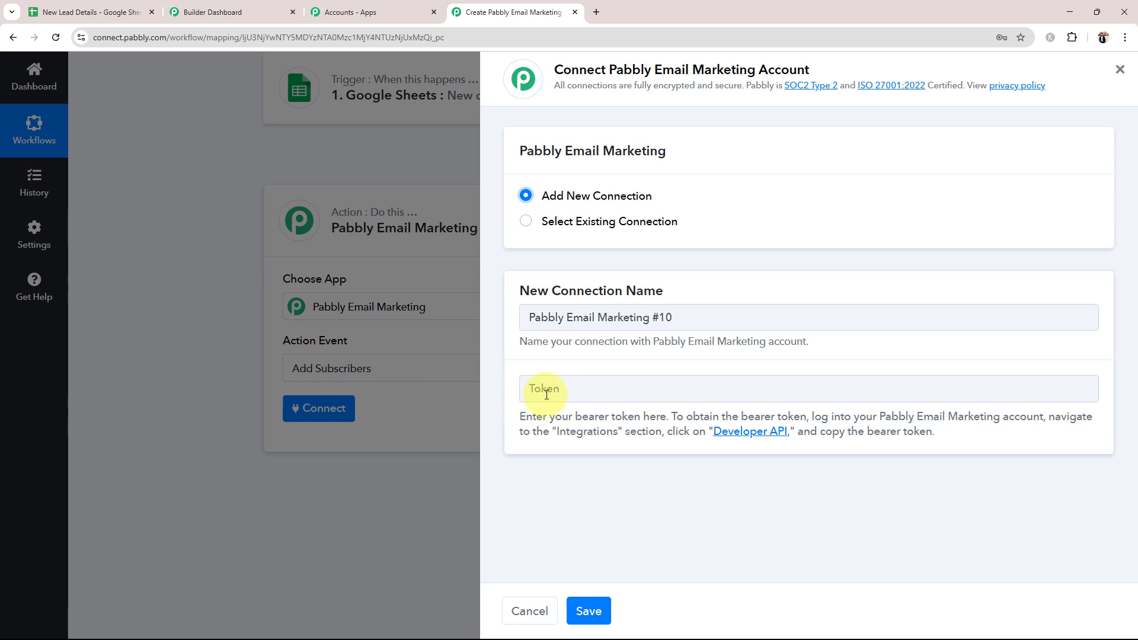
Step: Copy the bearer token from the Developer API page of Pabbly Email Marketing and return to the connection form
click(744, 433)
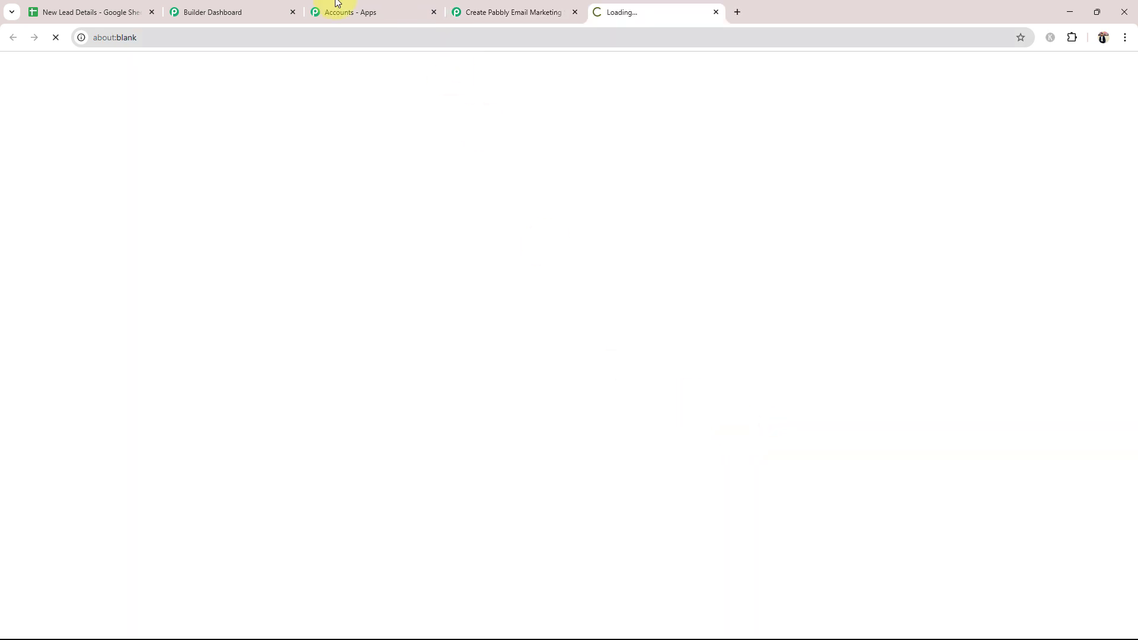
click(232, 12)
click(645, 9)
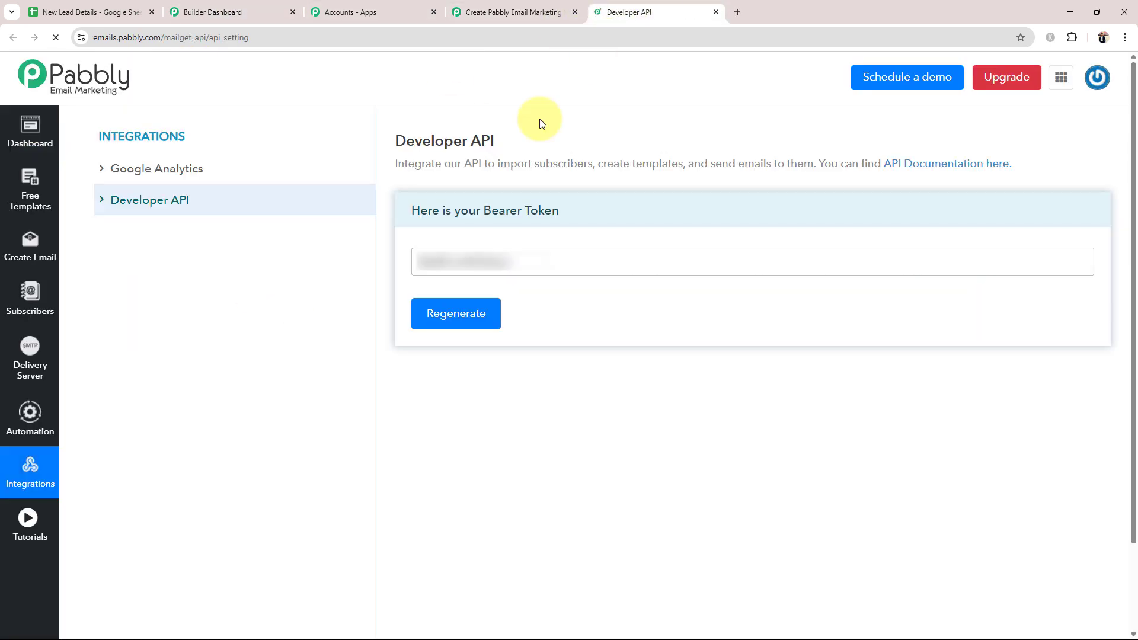
click(531, 262)
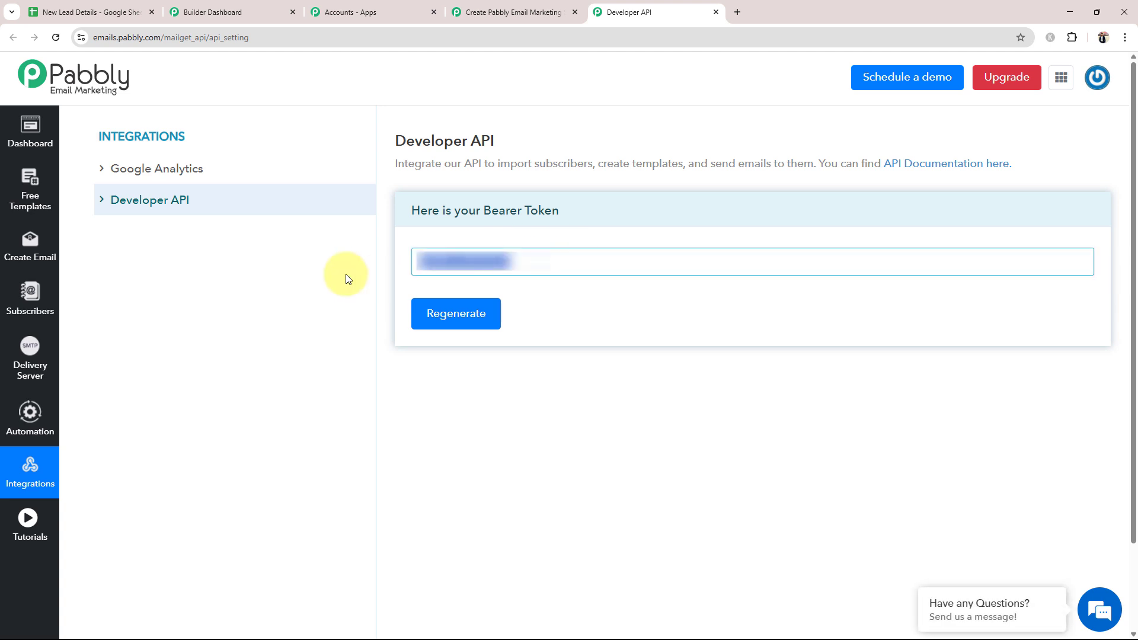
click(716, 12)
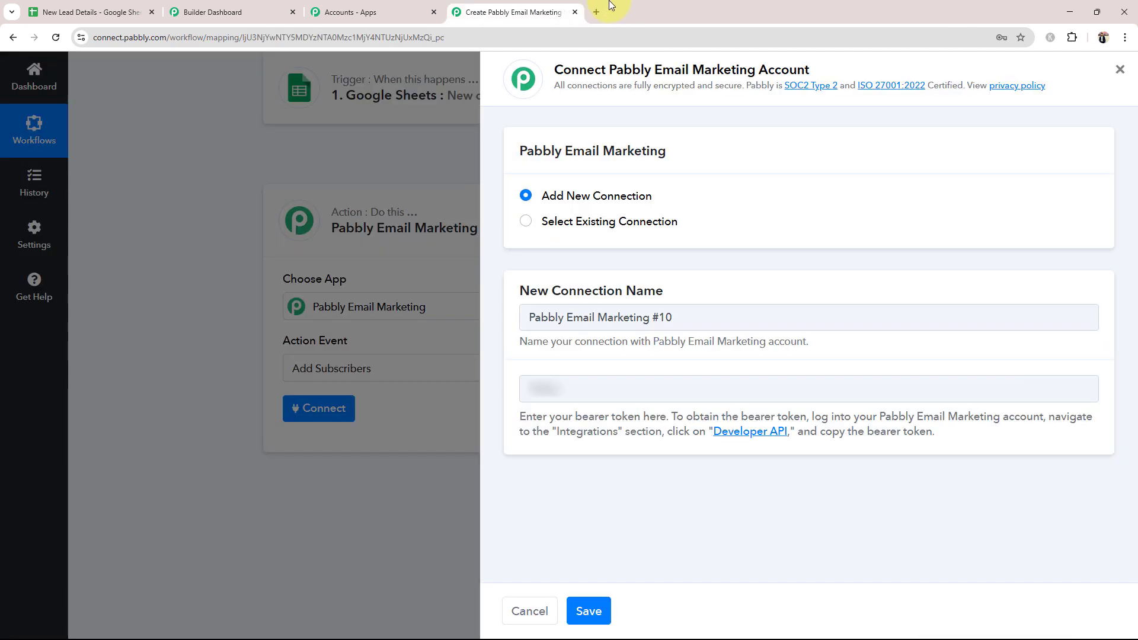
Step: Paste the bearer token into the new connection's Token field and save the Pabbly Email Marketing connection
click(578, 387)
key(ctrl+v)
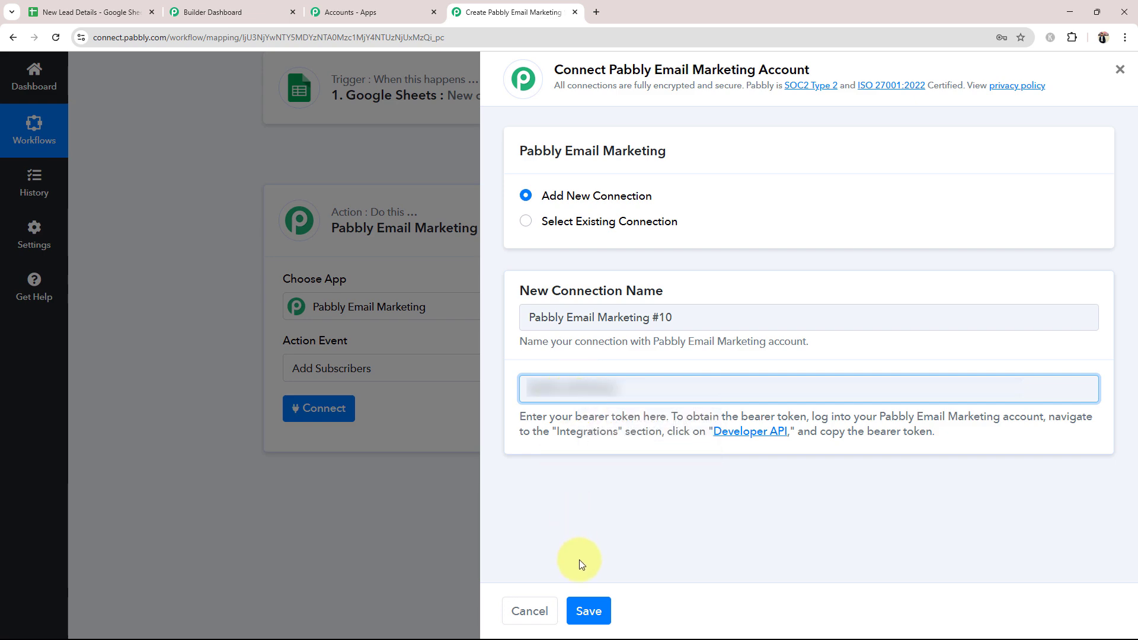
click(589, 611)
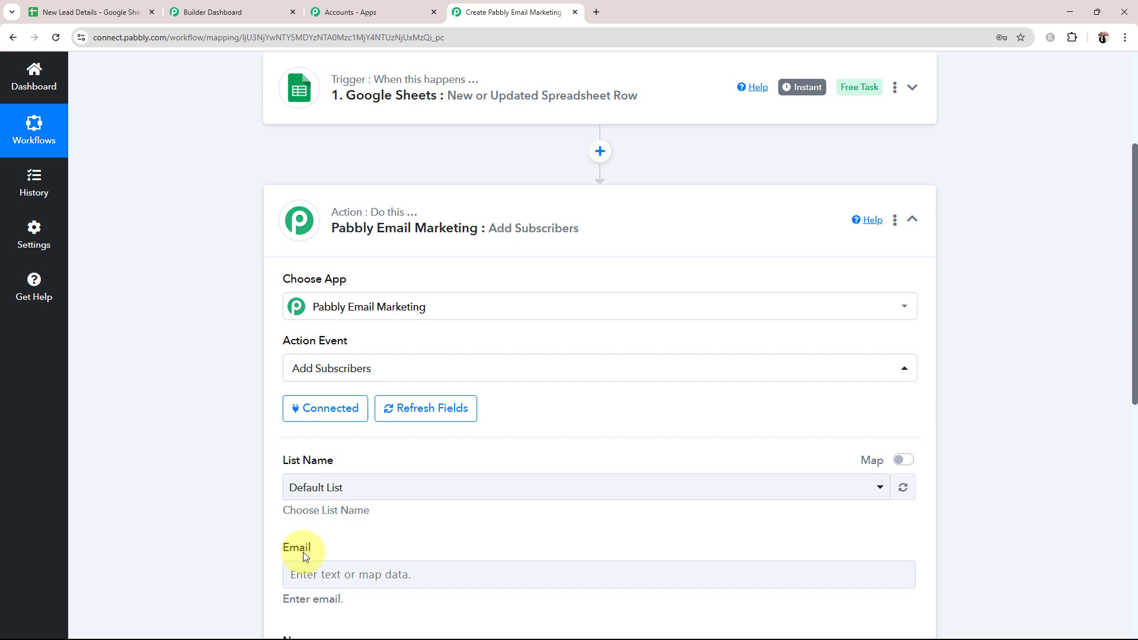
Step: Choose Default List as the list name for the Add Subscribers action
scroll(247, 506, down, 3)
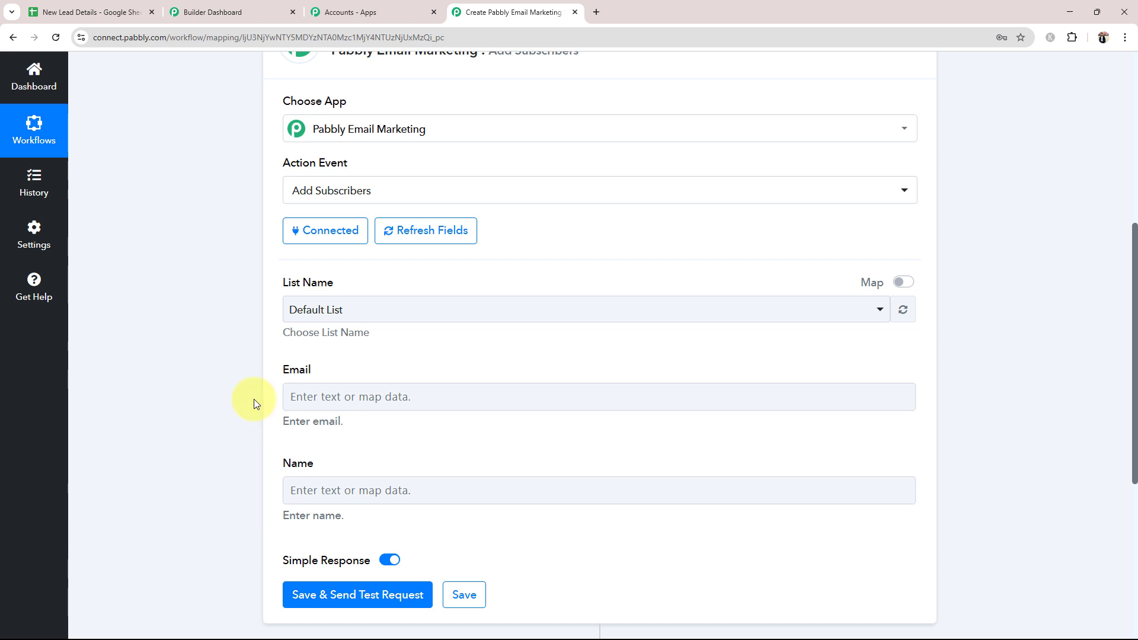
click(327, 311)
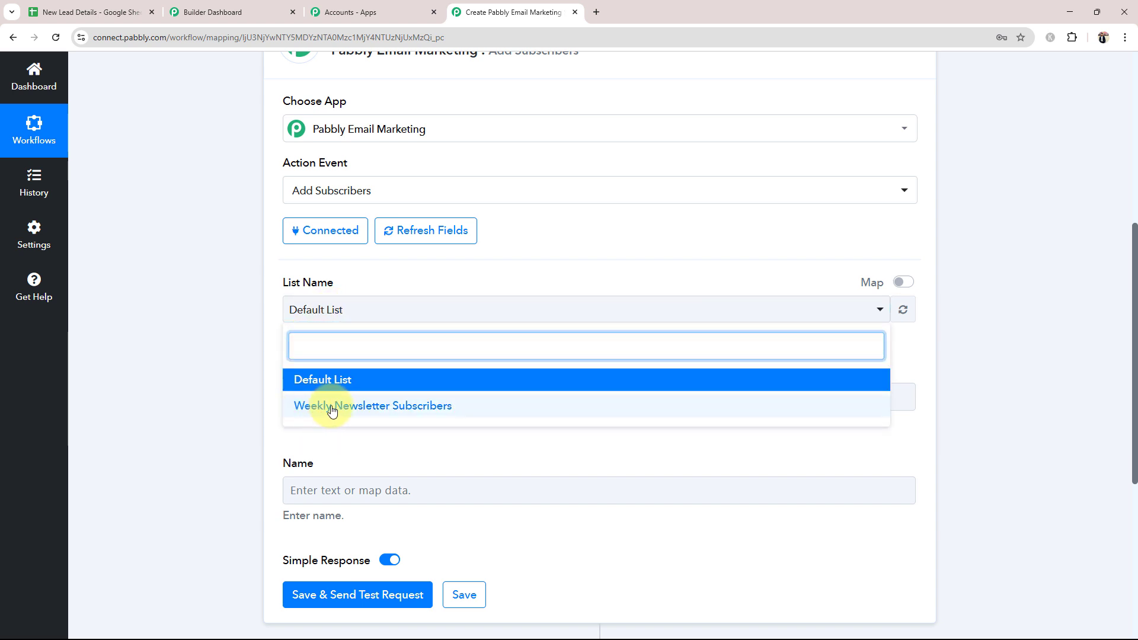
click(301, 388)
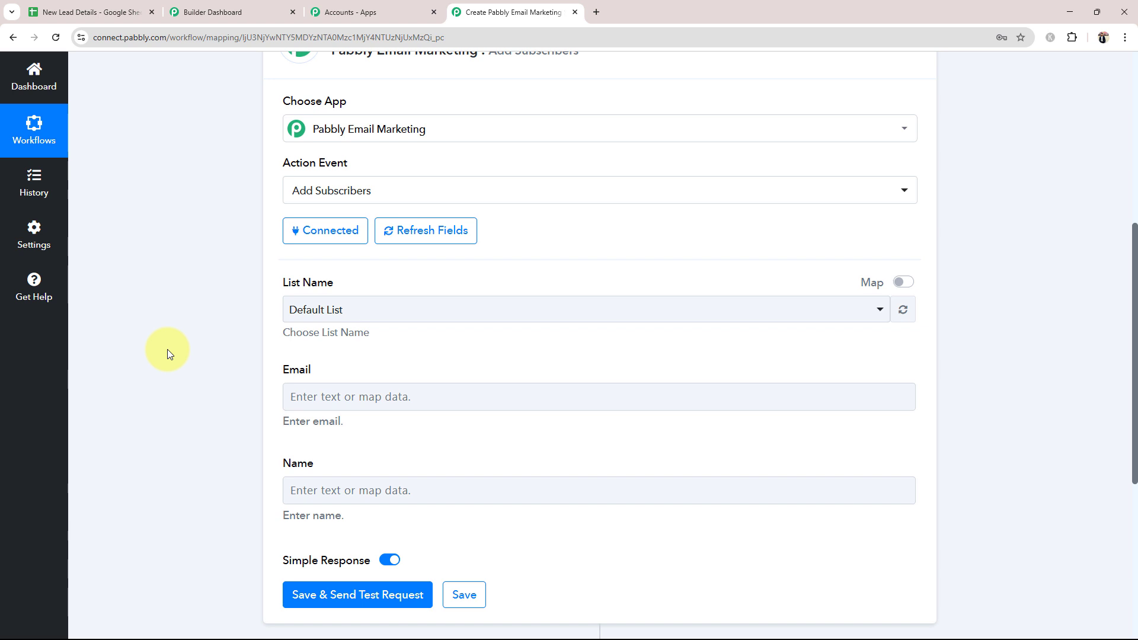
Step: Check the subscriber lists in Pabbly Email Marketing, and review the Email and Name fields of the workflow's Add Subscribers action
click(240, 9)
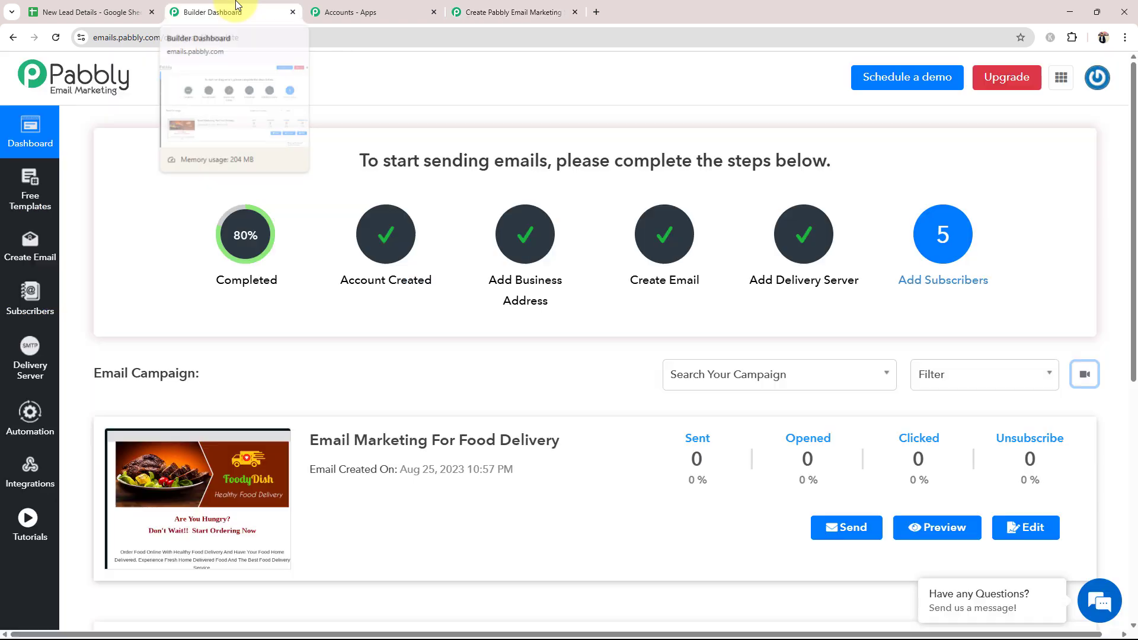
click(22, 305)
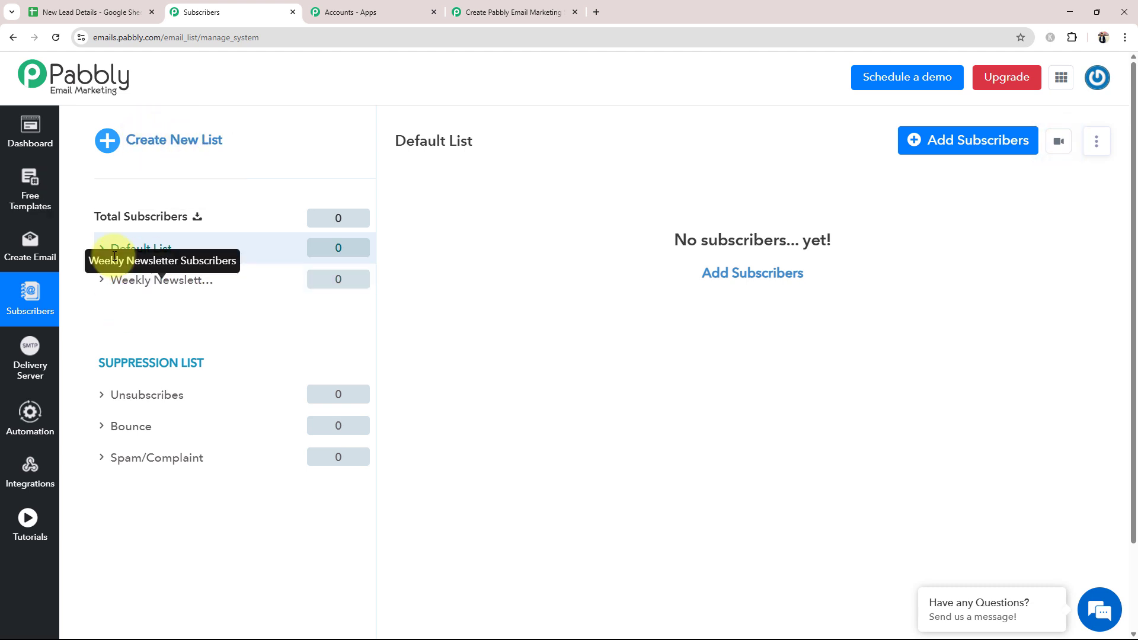
click(534, 13)
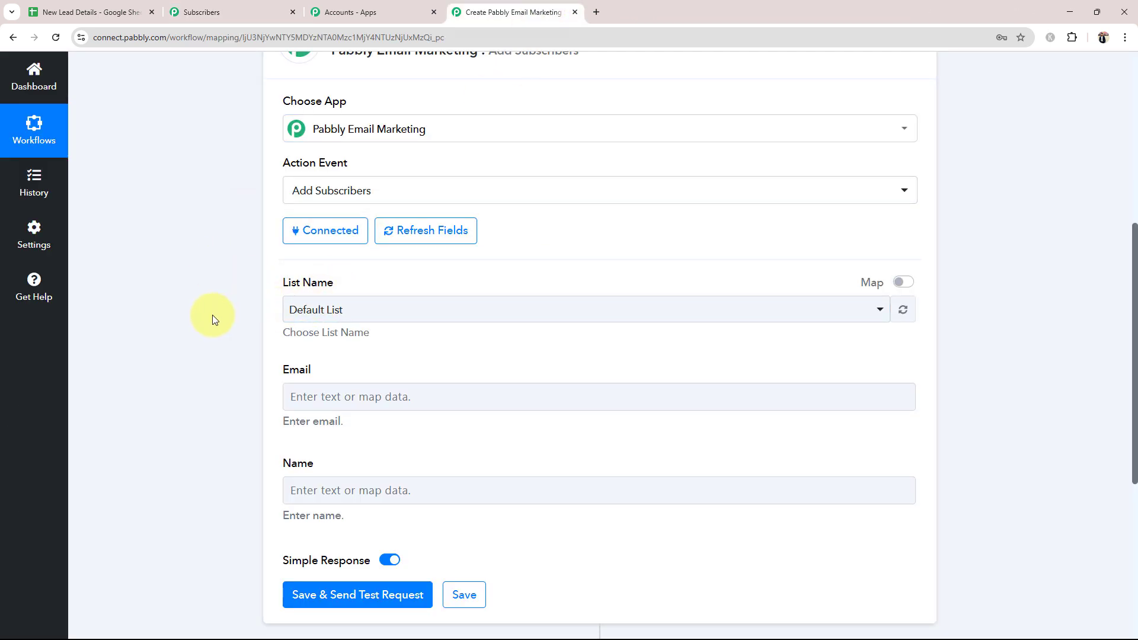
scroll(213, 318, down, 2)
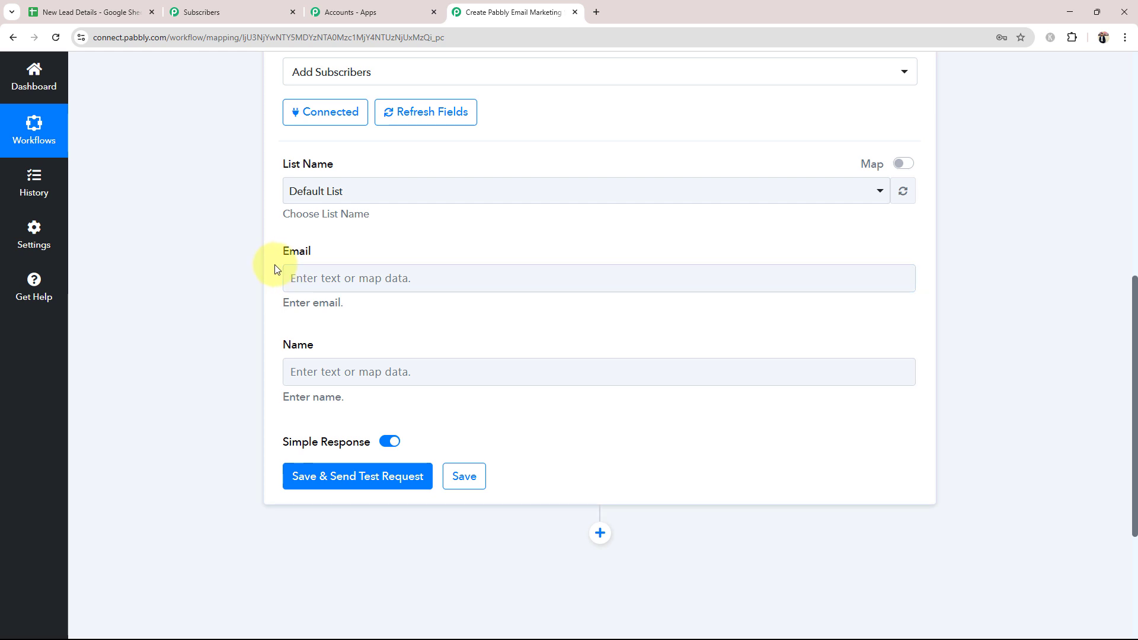
double_click(296, 250)
double_click(298, 345)
click(177, 352)
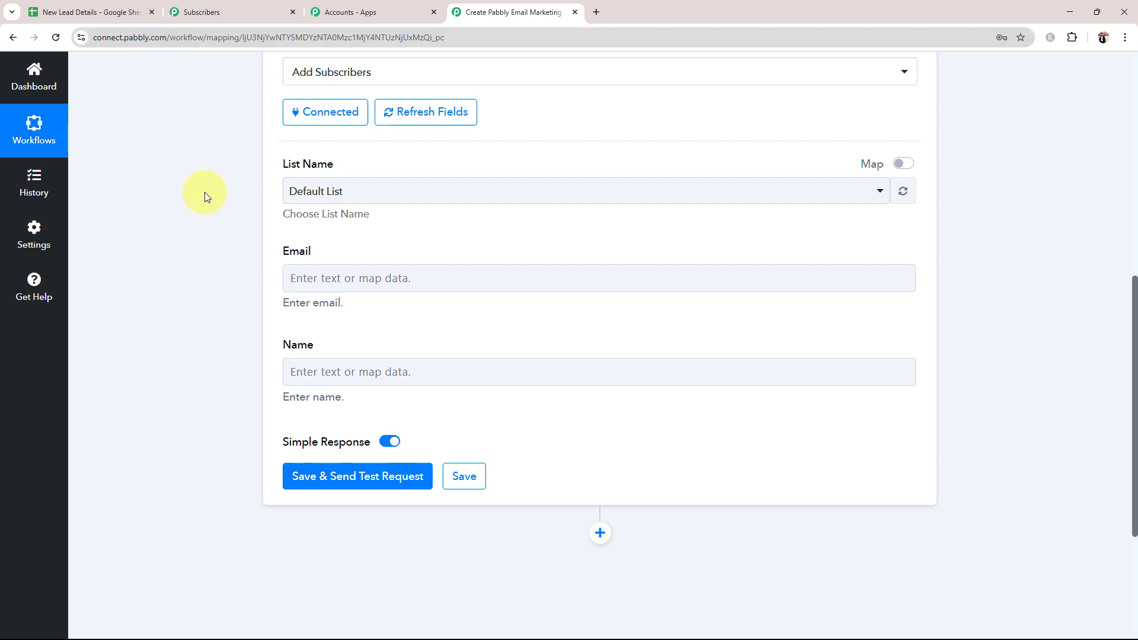
scroll(213, 386, up, 8)
scroll(268, 376, down, 7)
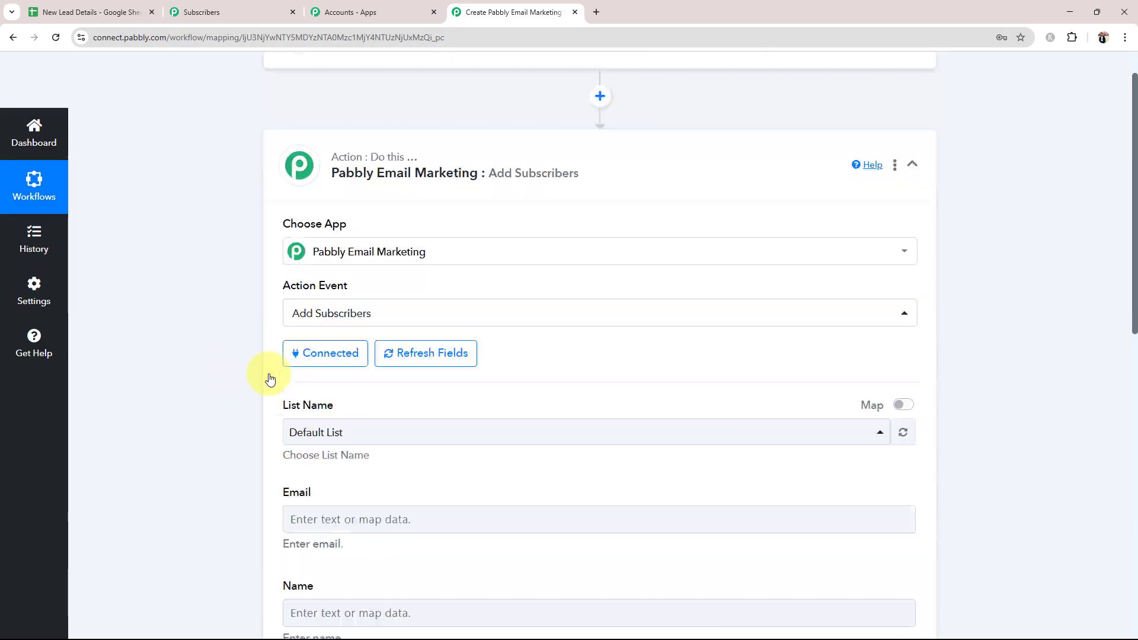
scroll(268, 378, down, 1)
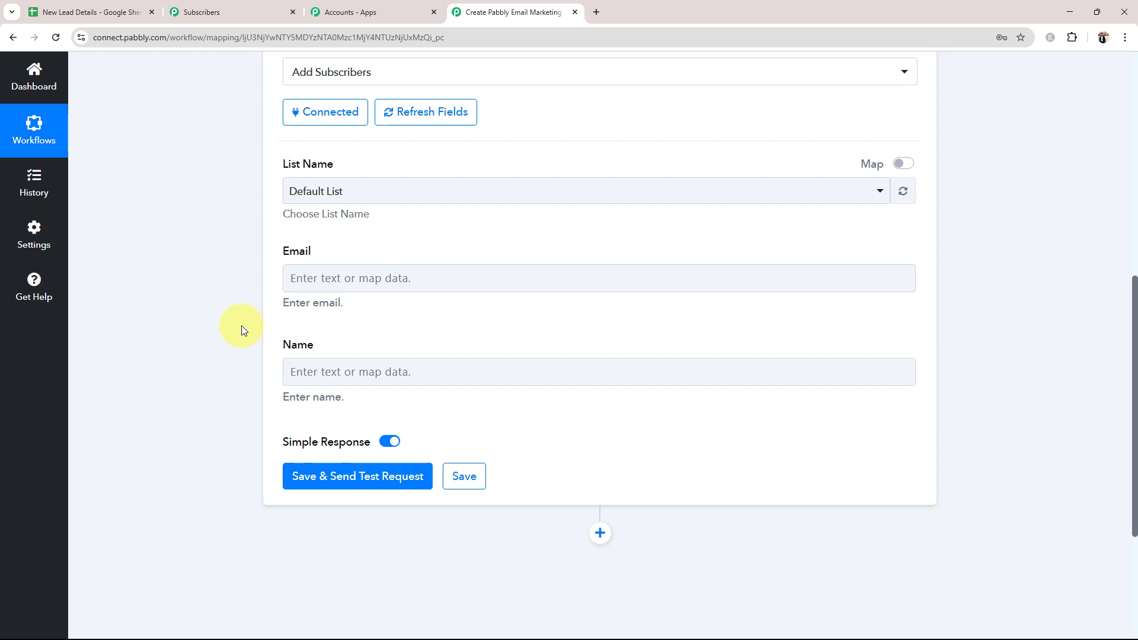
Step: Map the action's Email field to the Email value from the Google Sheets trigger
click(332, 282)
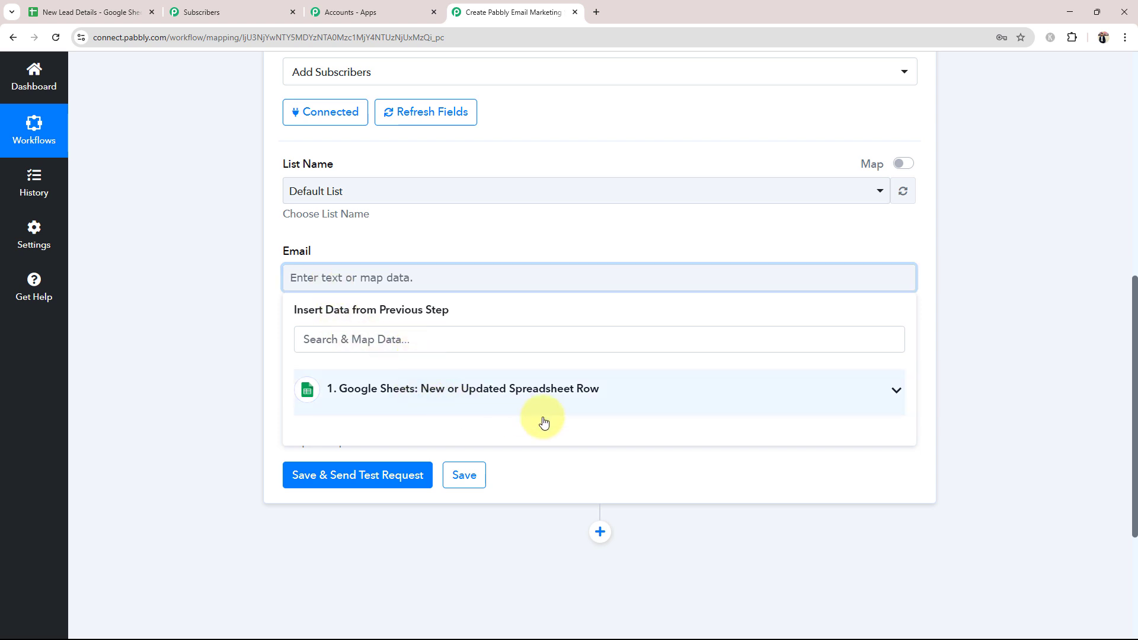
click(891, 390)
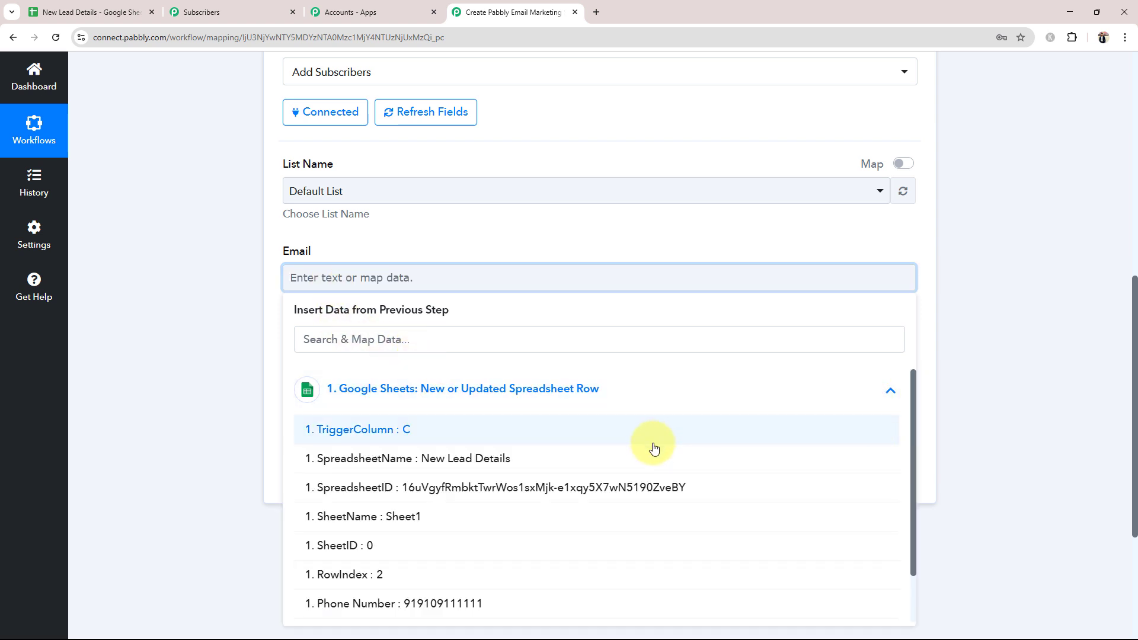
scroll(654, 447, down, 1)
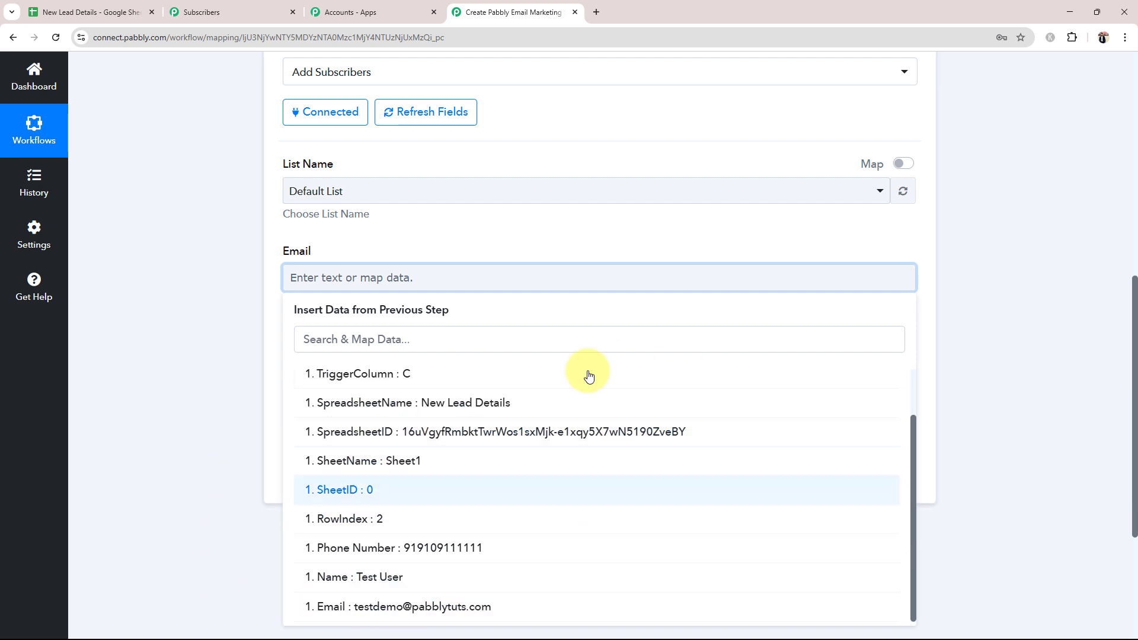
click(377, 607)
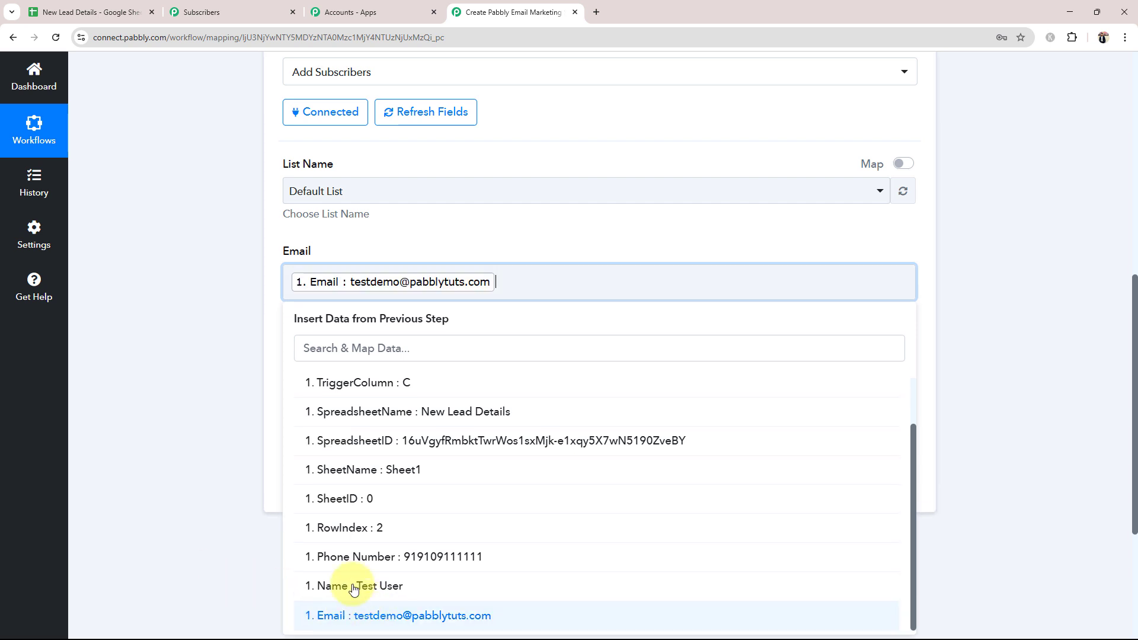
click(210, 261)
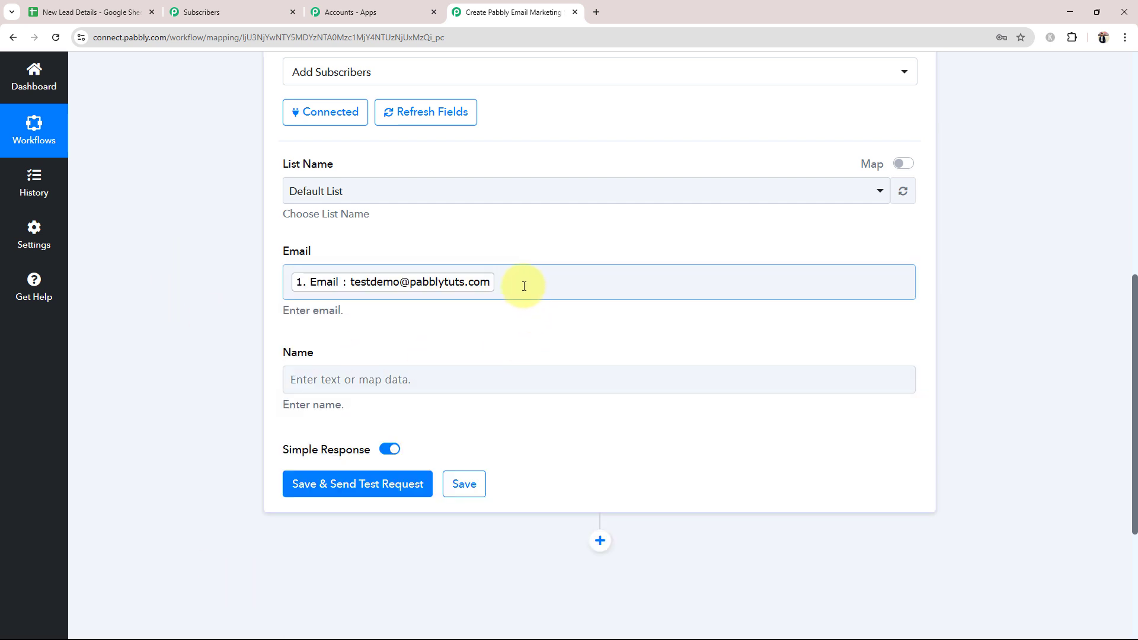
Step: Map the Add Subscribers action's Name field to the Name value from the Google Sheets trigger
click(338, 380)
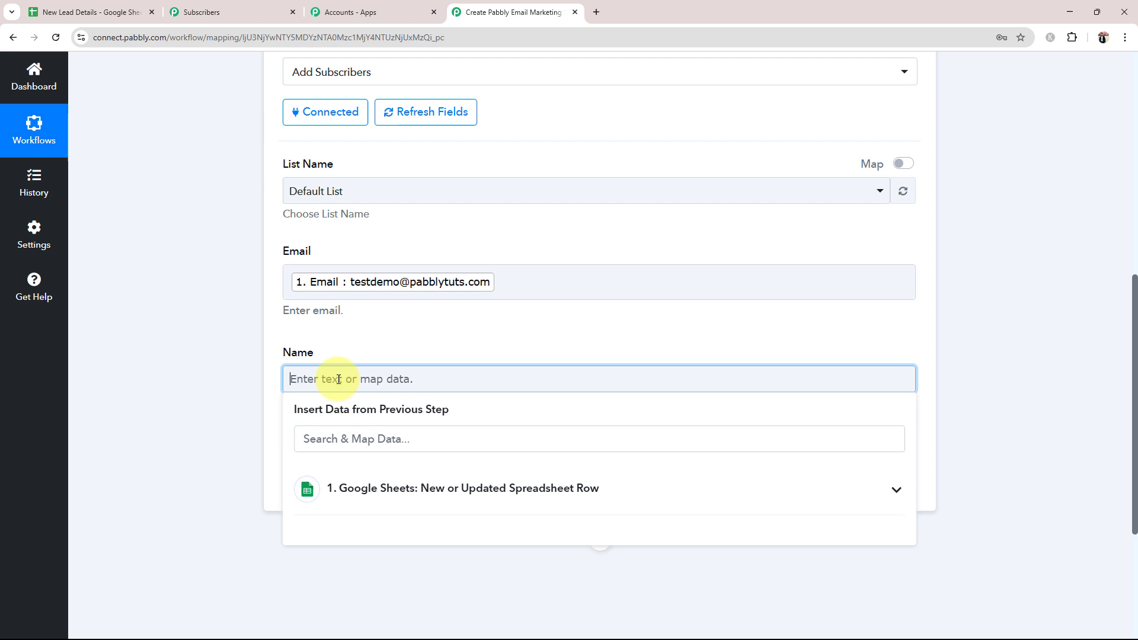
click(371, 488)
scroll(135, 546, down, 4)
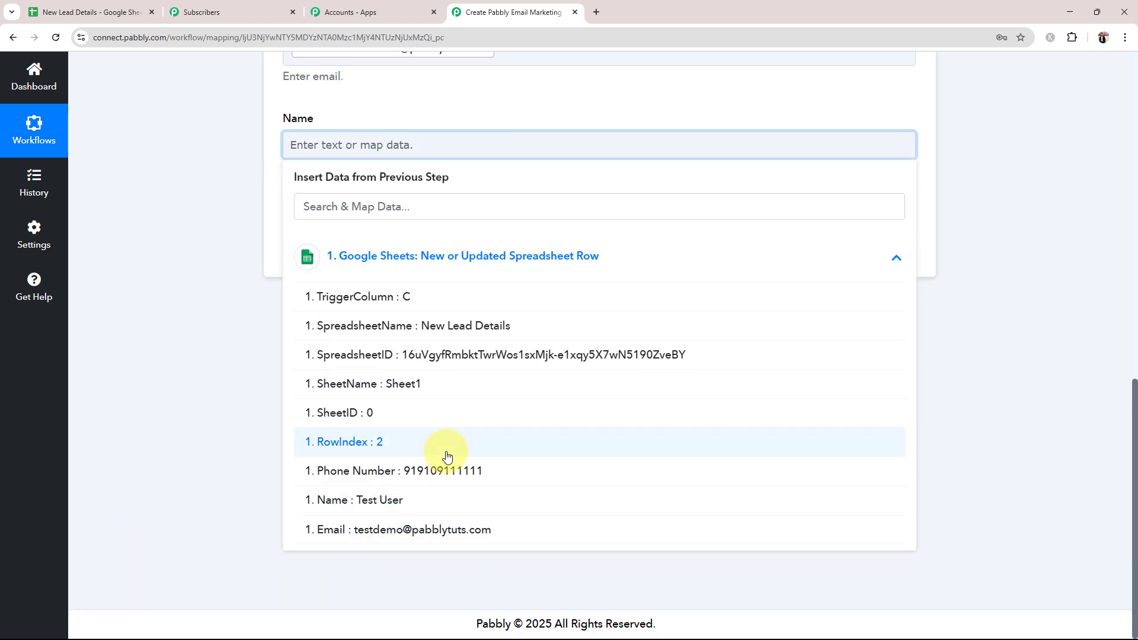
click(389, 500)
click(196, 254)
scroll(382, 351, up, 1)
scroll(382, 350, up, 4)
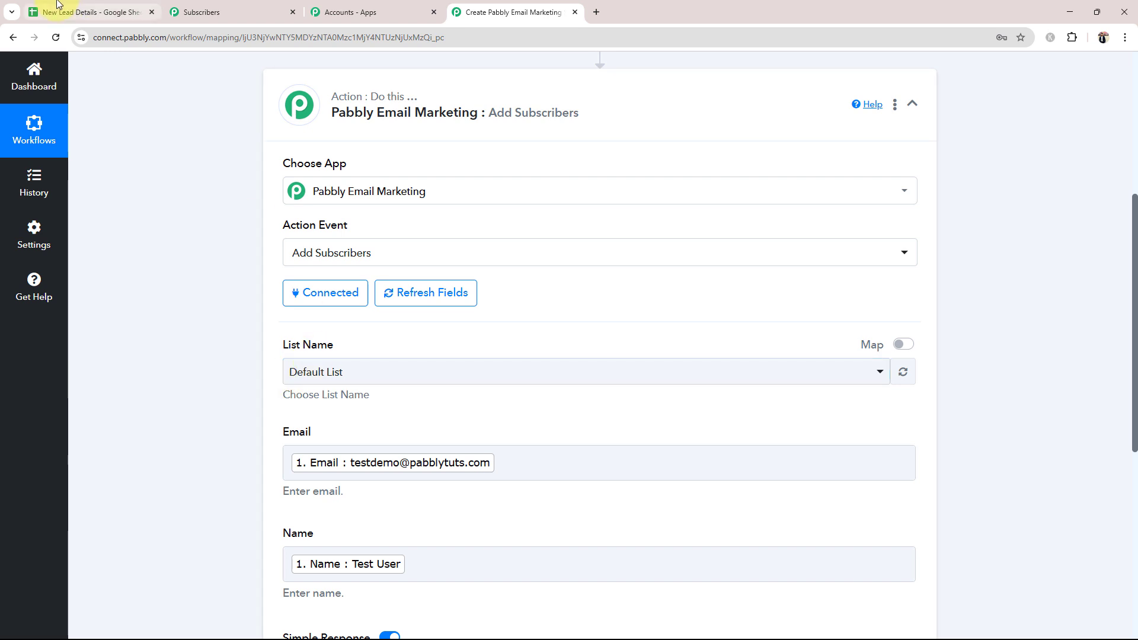
Step: Check the lead rows in the New Lead Details spreadsheet and the Default List in Pabbly Email Marketing against the action's mapped fields
click(95, 12)
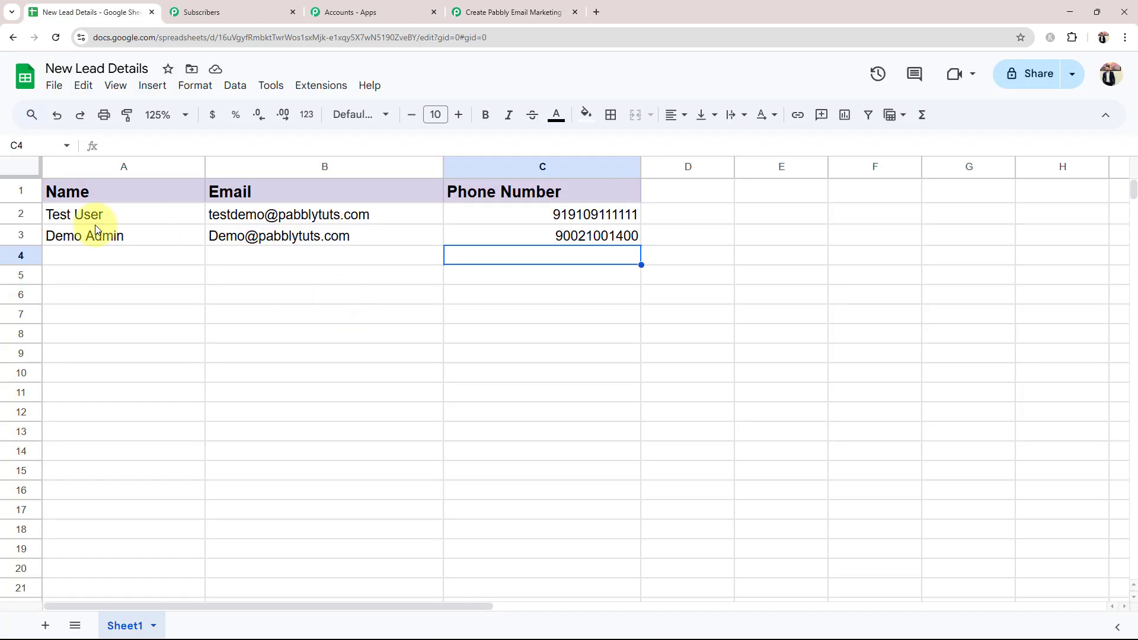
click(498, 12)
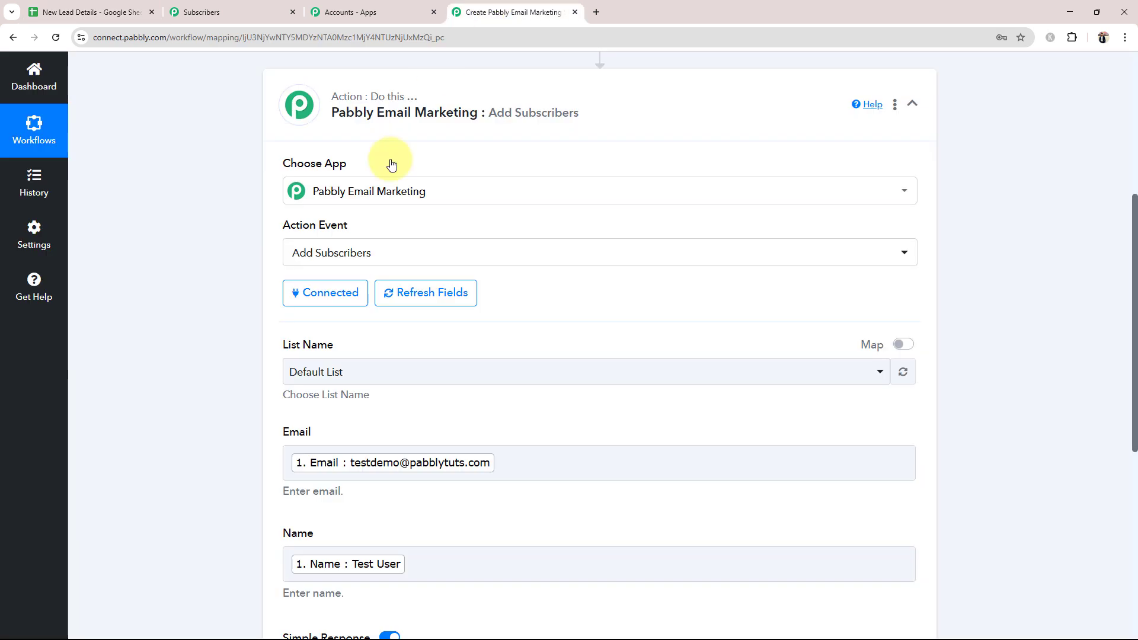
scroll(242, 450, down, 1)
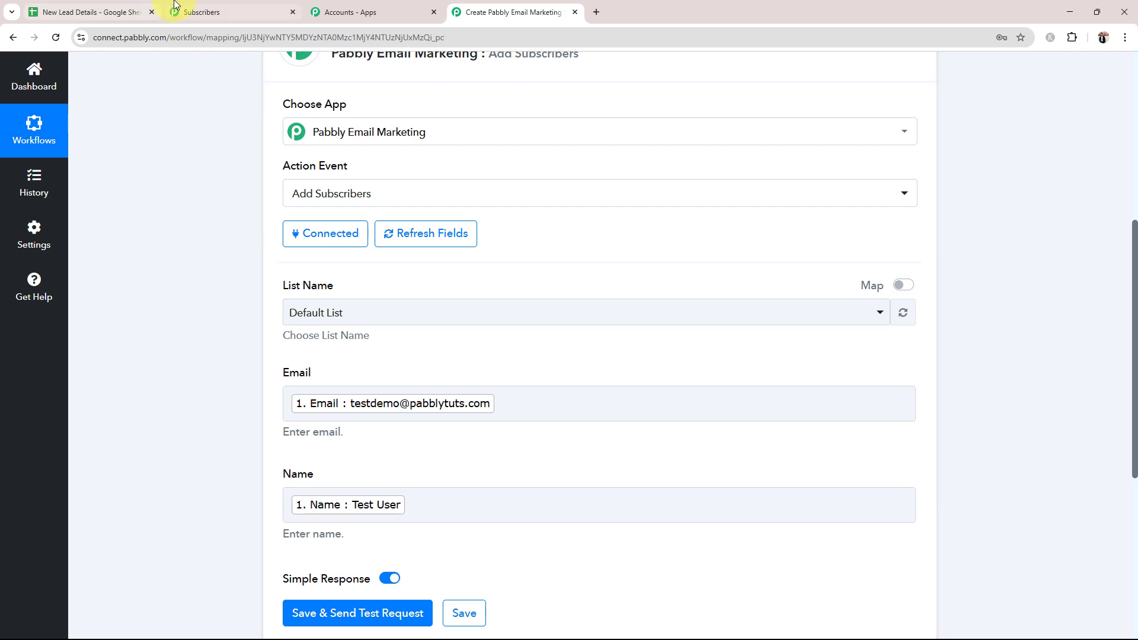
click(189, 12)
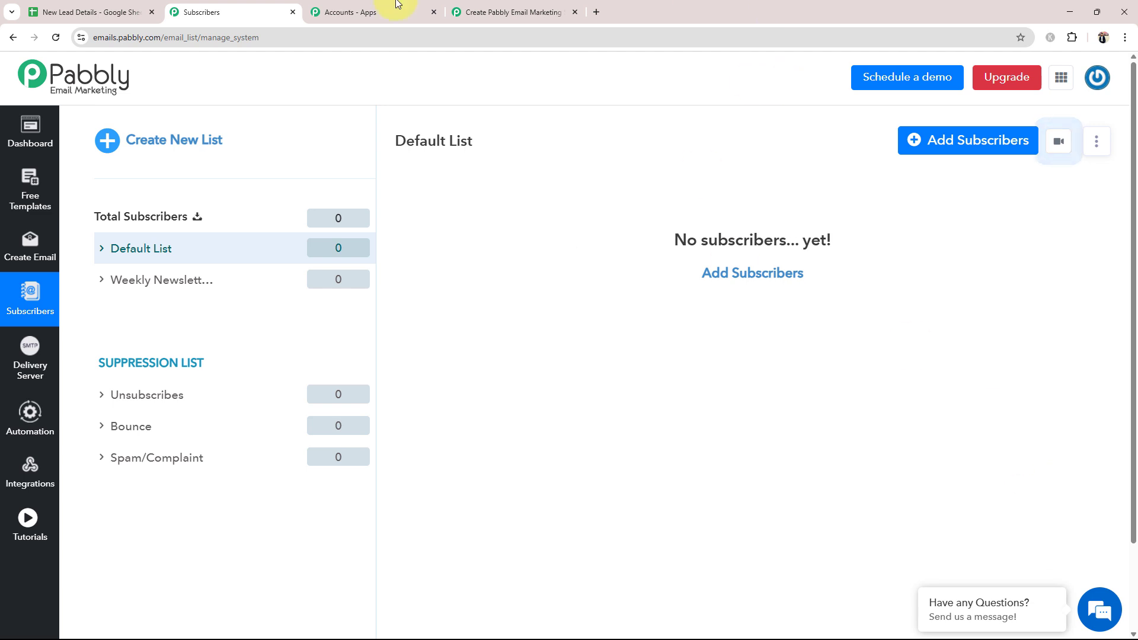
click(534, 11)
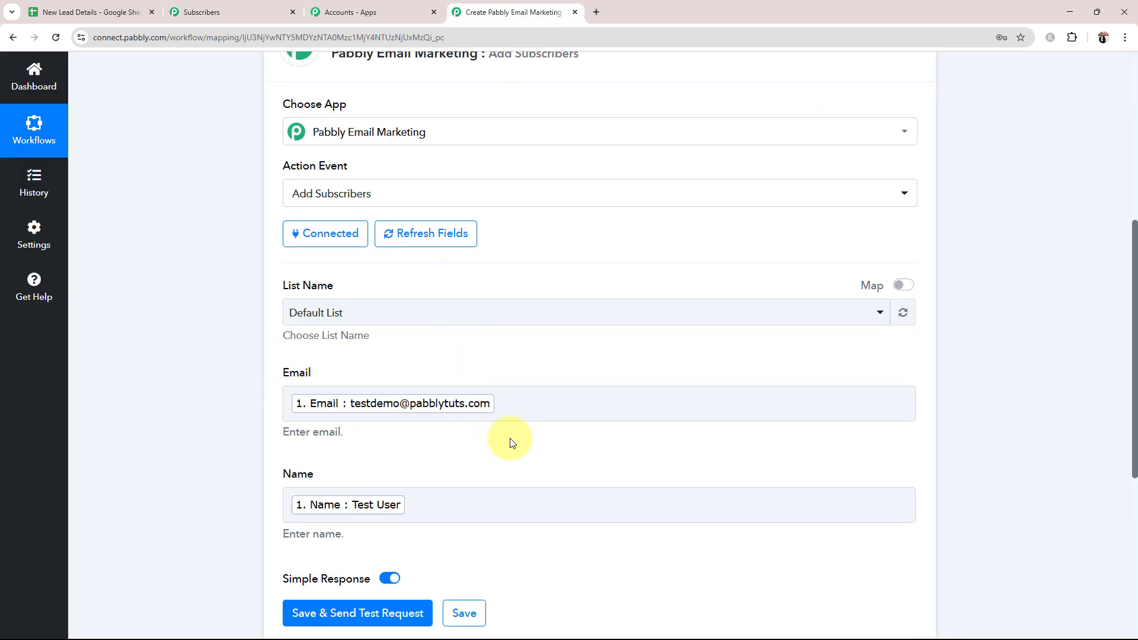
click(526, 406)
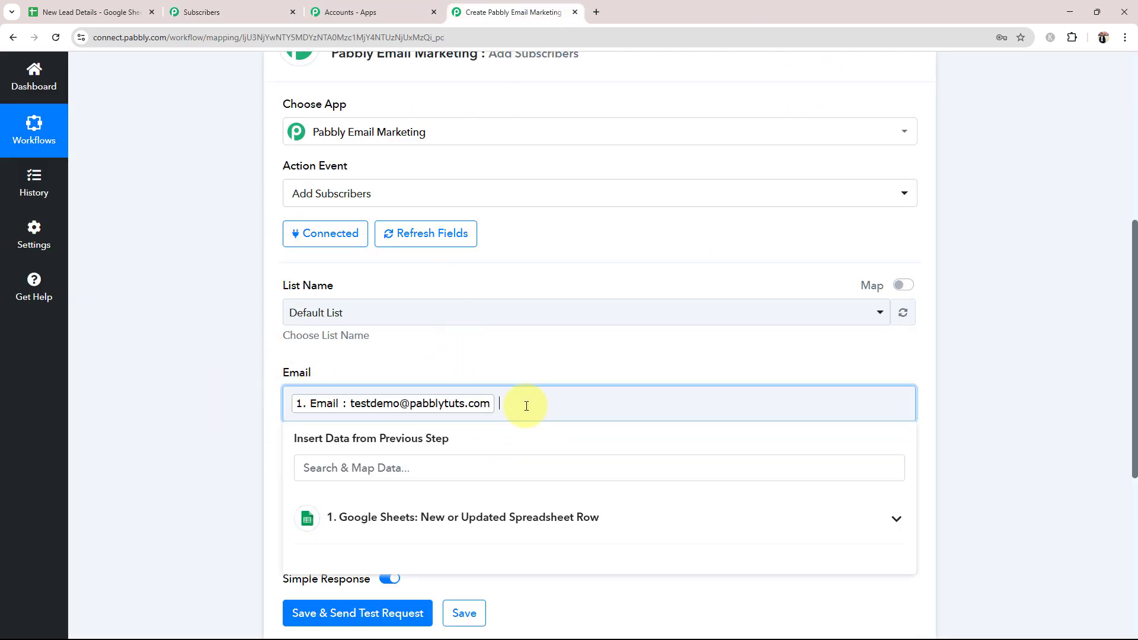
text(testdemo)
key(BackSpace)
key(BackSpace)
key(BackSpace)
key(BackSpace)
key(BackSpace)
key(BackSpace)
key(BackSpace)
key(BackSpace)
click(243, 406)
Step: Save the Add Subscribers action, send its test request, and review the message in the received response
scroll(248, 450, down, 2)
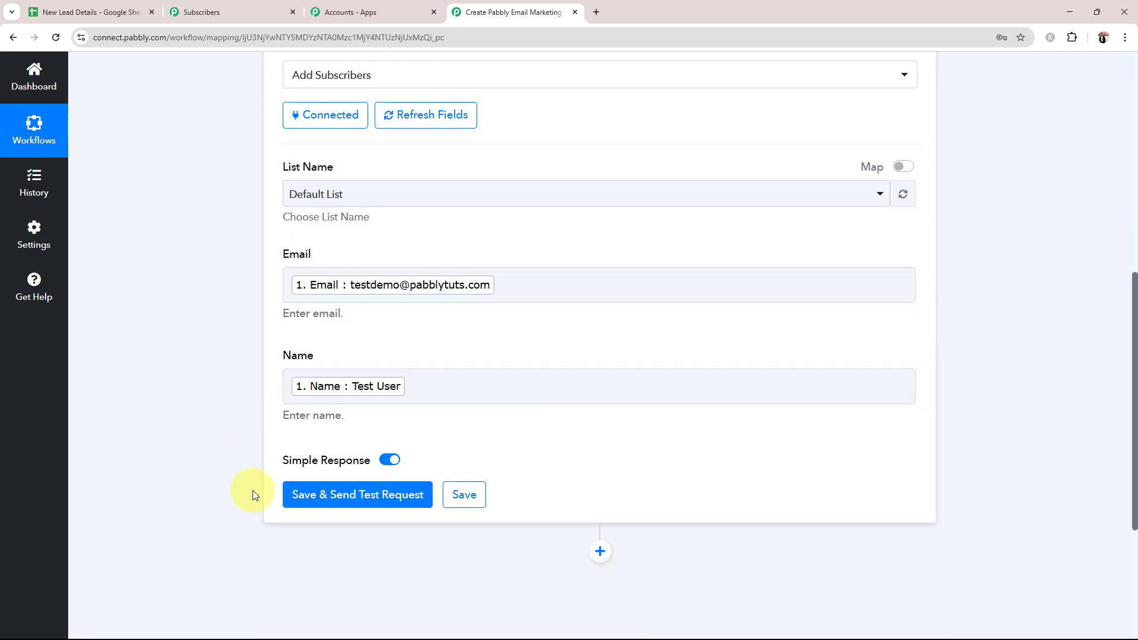
click(288, 492)
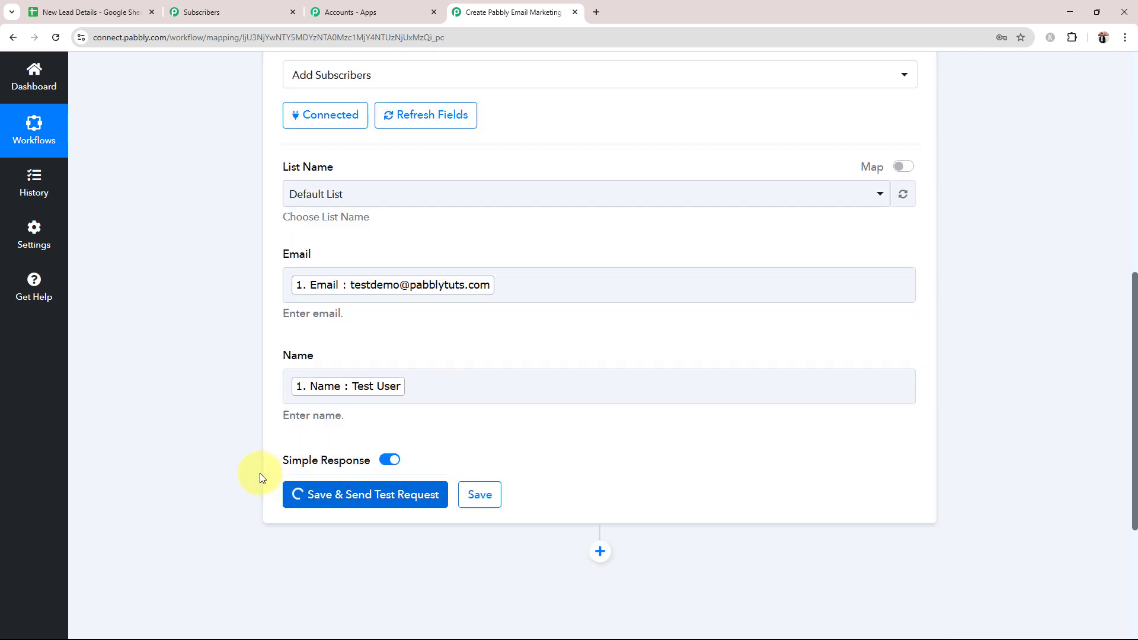
scroll(260, 473, down, 1)
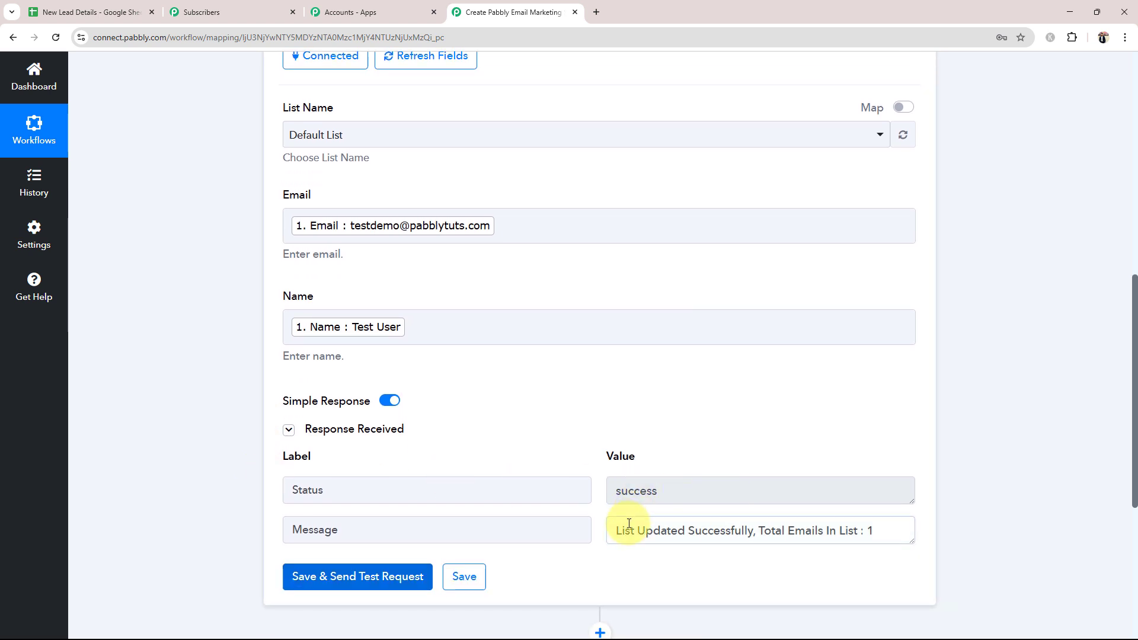
drag(630, 529, 901, 529)
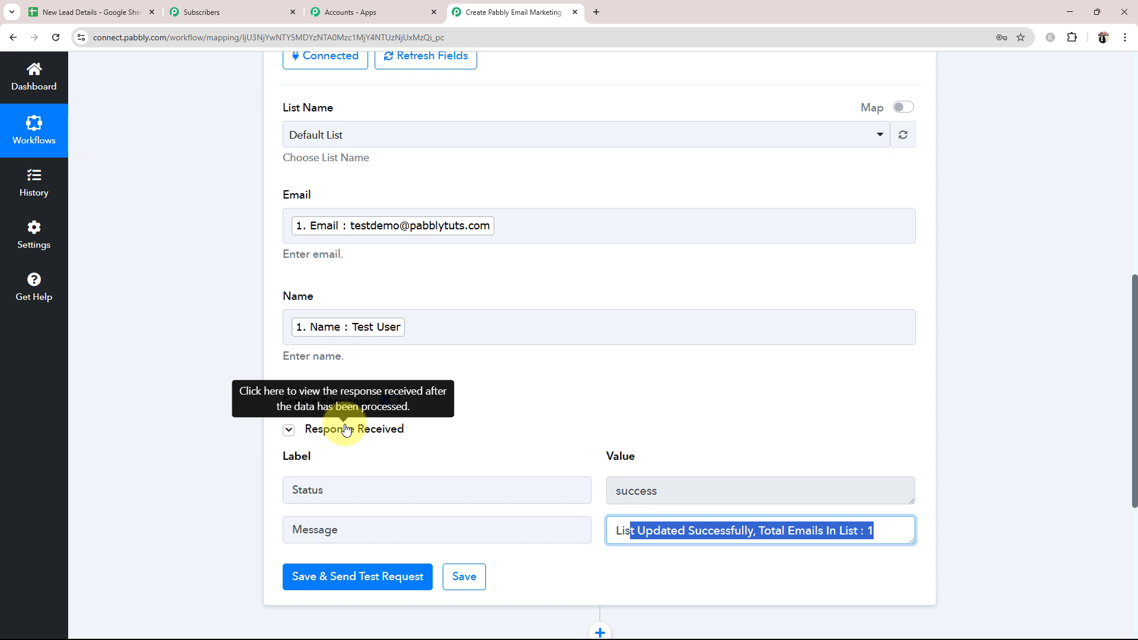
Step: Reload the Subscribers page in Pabbly Email Marketing and check the Default List for the test lead's email and name
click(236, 11)
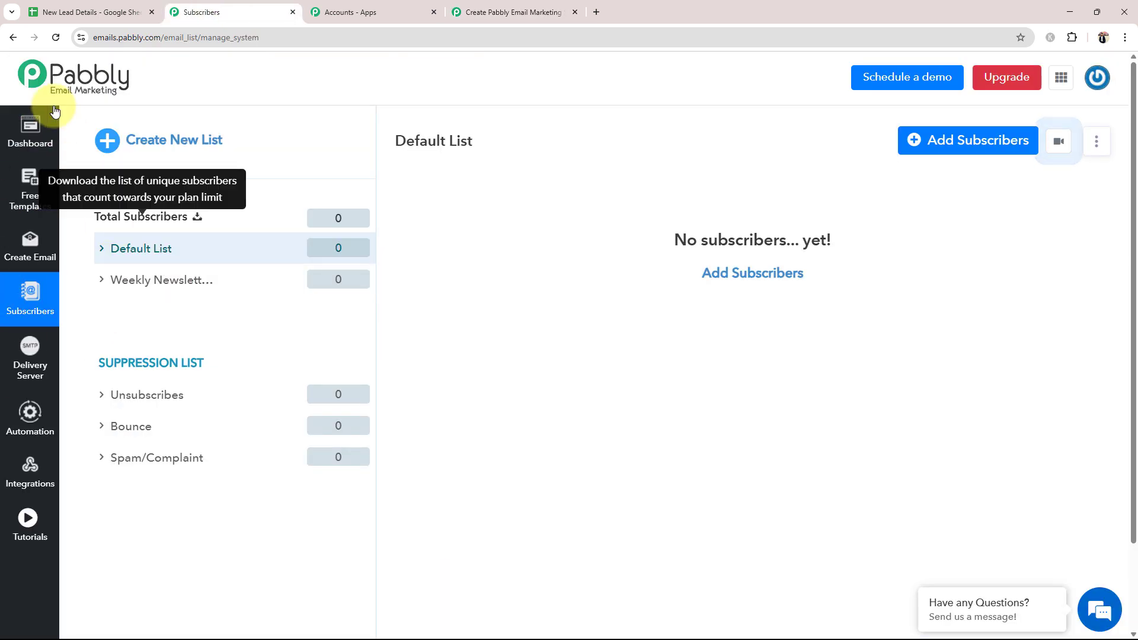
click(55, 38)
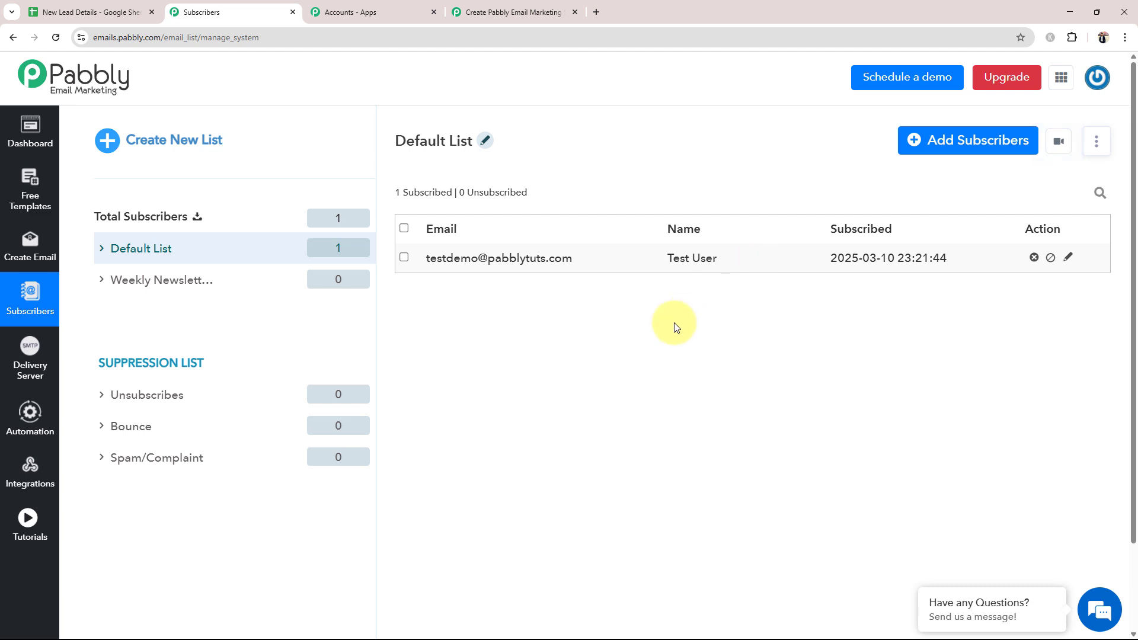
drag(442, 259, 562, 263)
click(561, 345)
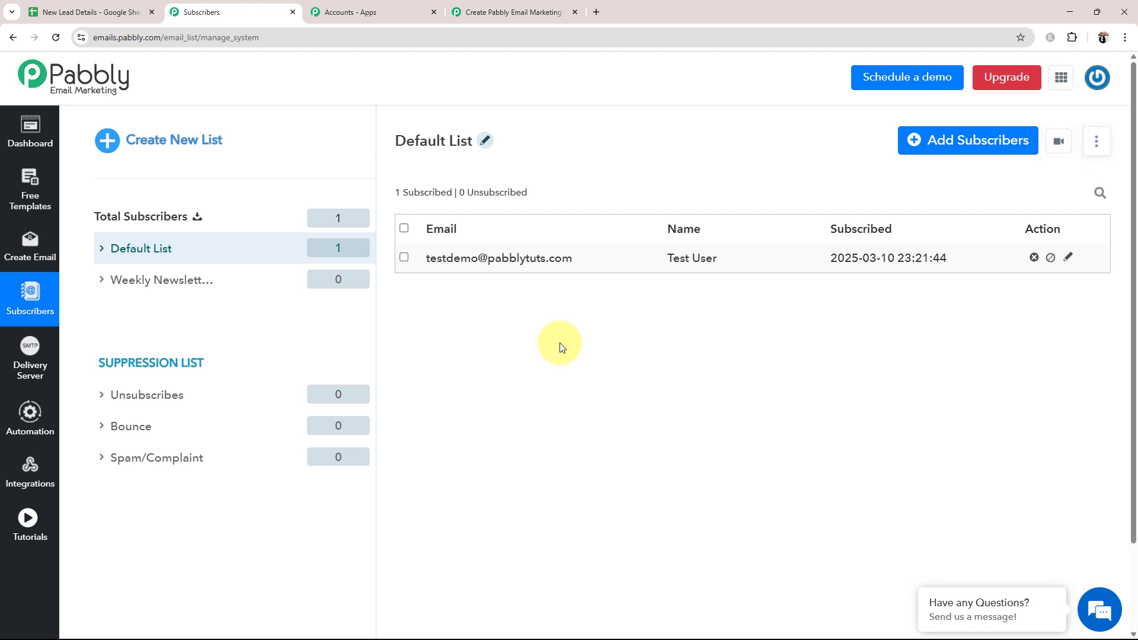
Step: Return to the Pabbly Connect workflow and collapse the Pabbly Email Marketing Add Subscribers action
click(513, 12)
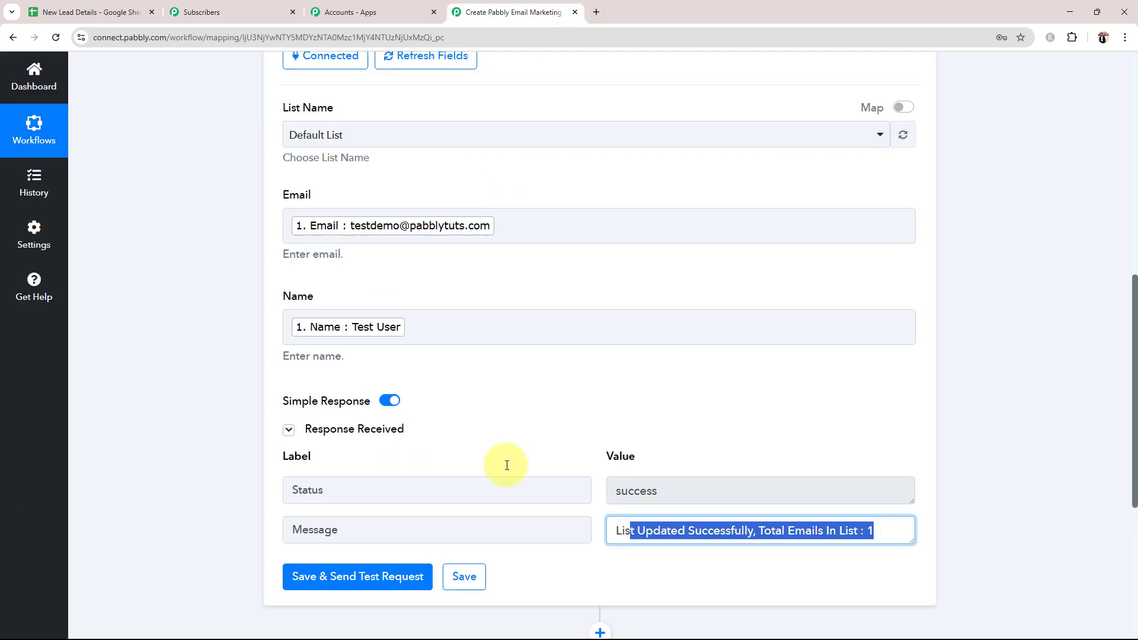
drag(1132, 470, 1132, 246)
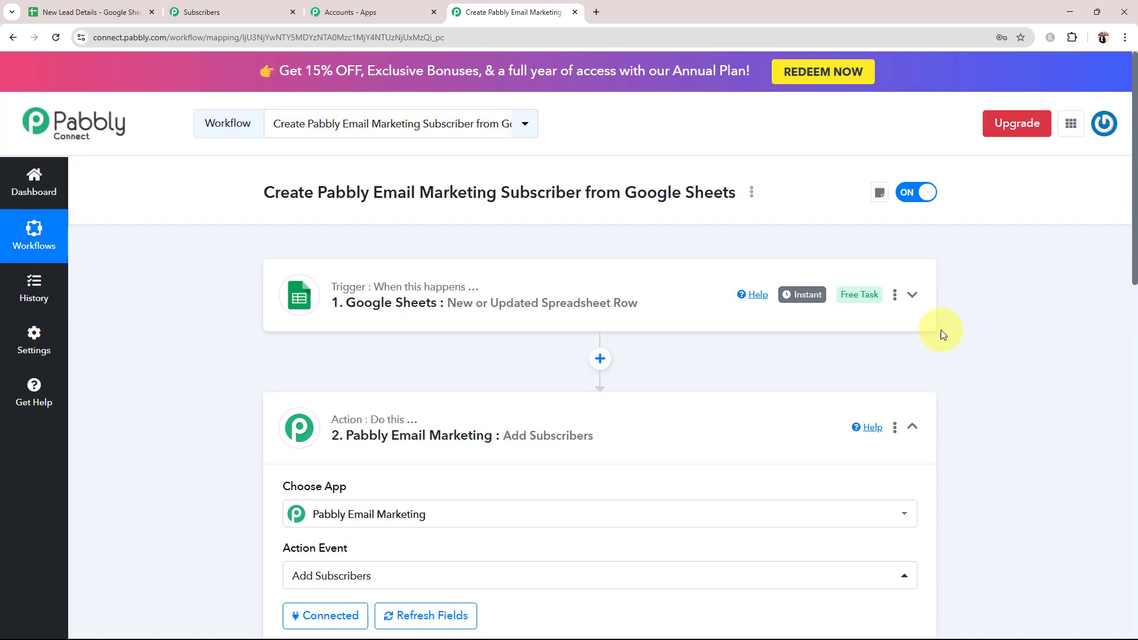
click(678, 416)
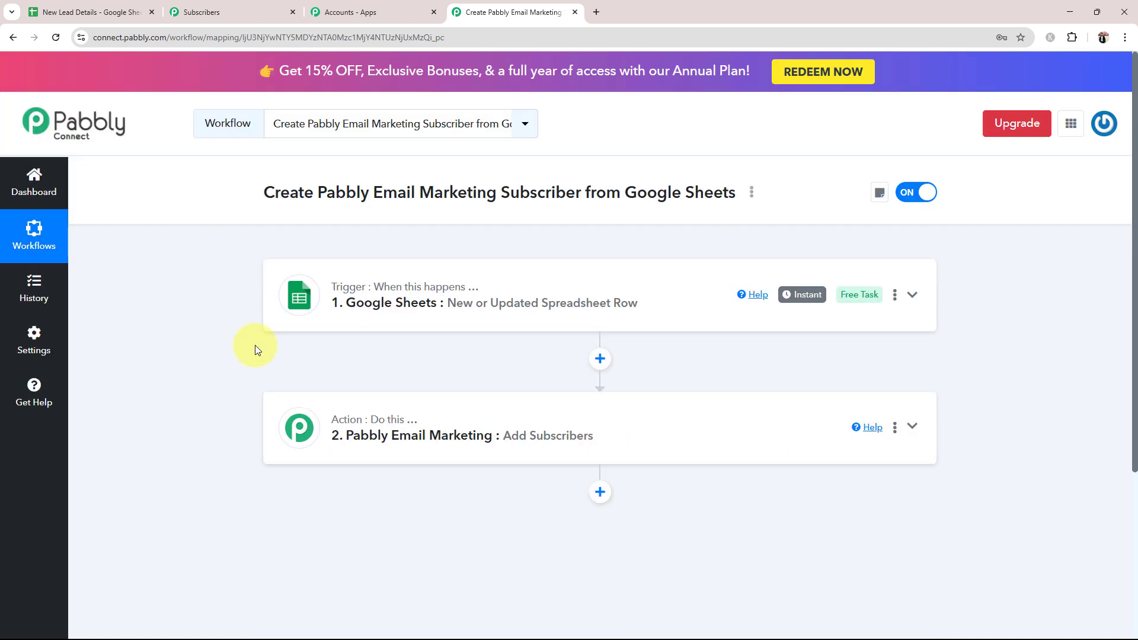